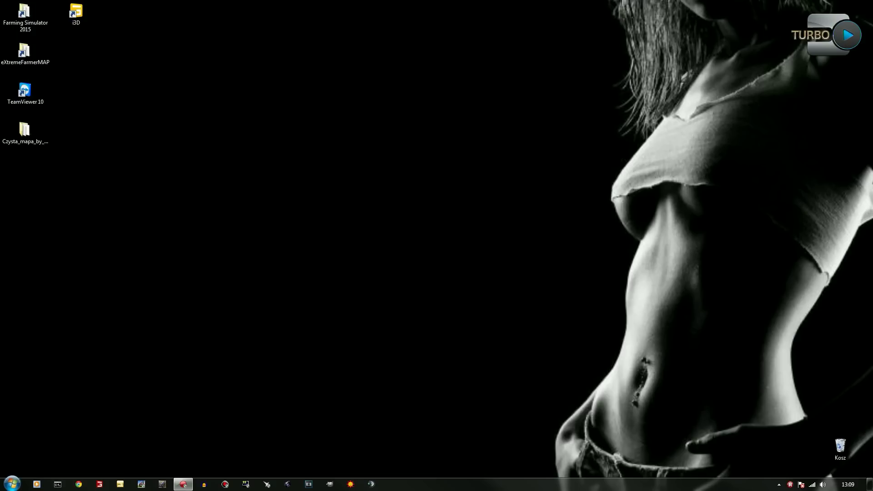
Open map01 from the Farming Simulator 2015 data/maps folder in GIANTS Editor version 6.0.3
{"action": "double_click", "coordinate": [25, 13]}
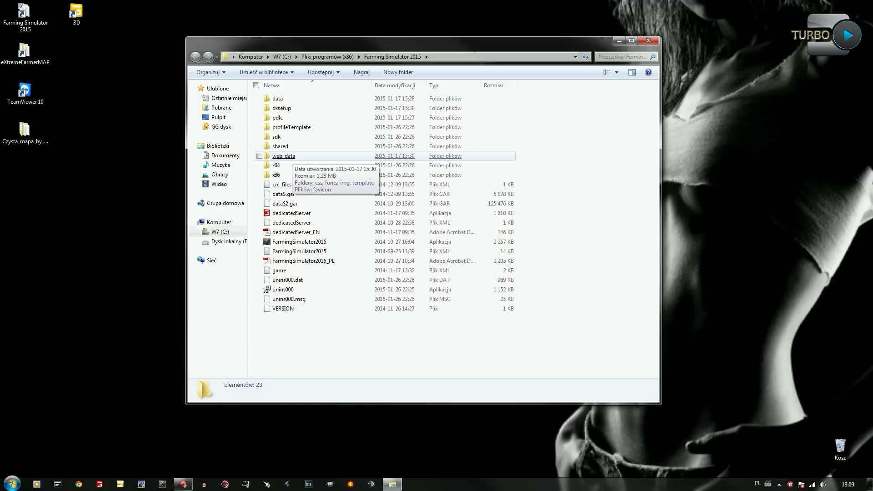
{"action": "double_click", "coordinate": [278, 99]}
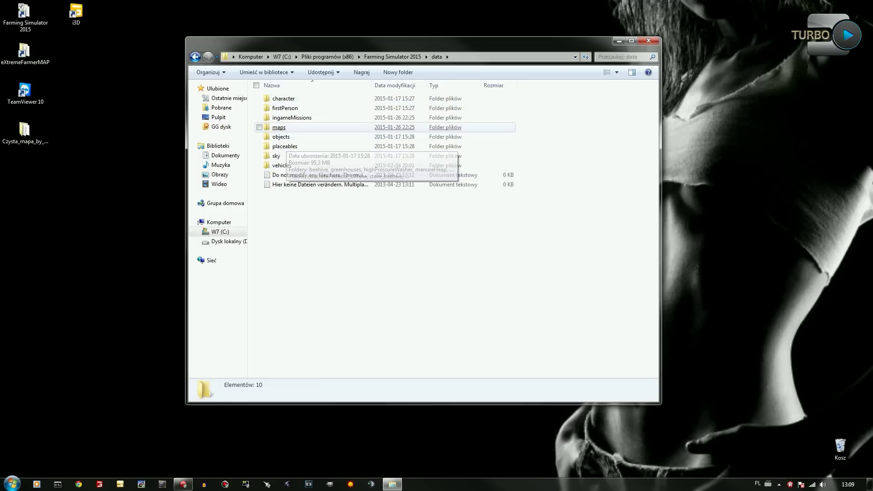
{"action": "left_click", "coordinate": [279, 128]}
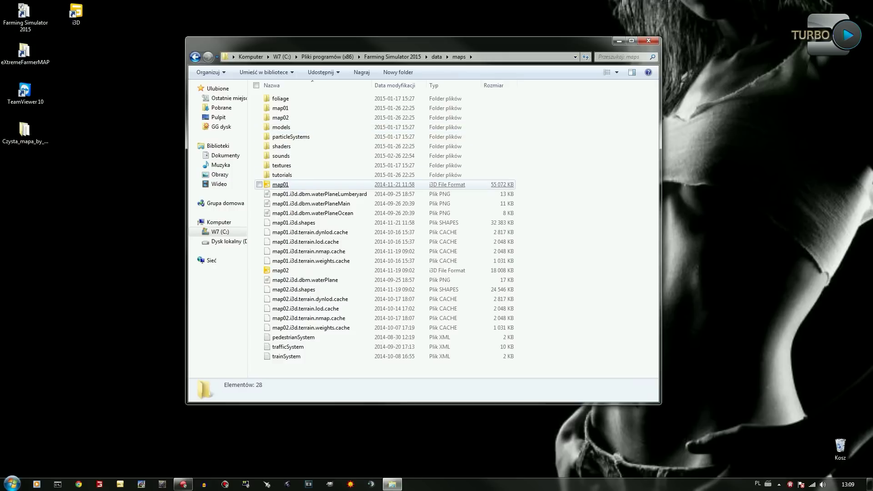
{"action": "double_click", "coordinate": [280, 184]}
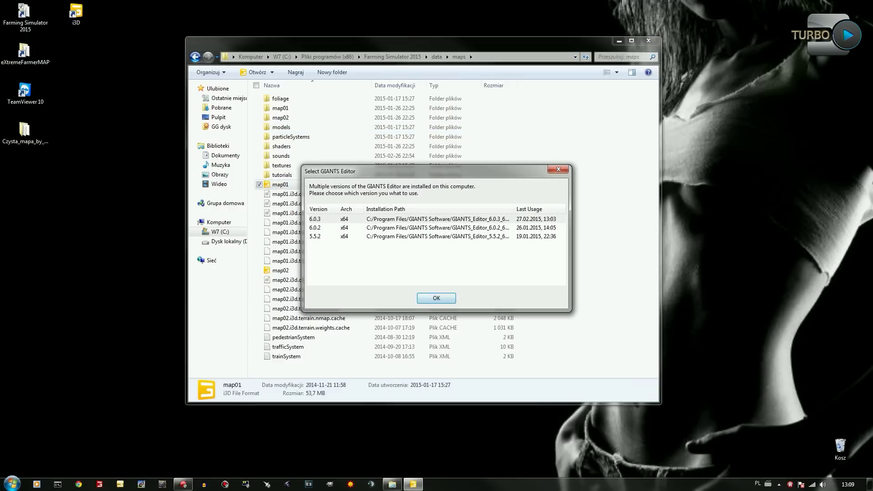
{"action": "left_click", "coordinate": [436, 298]}
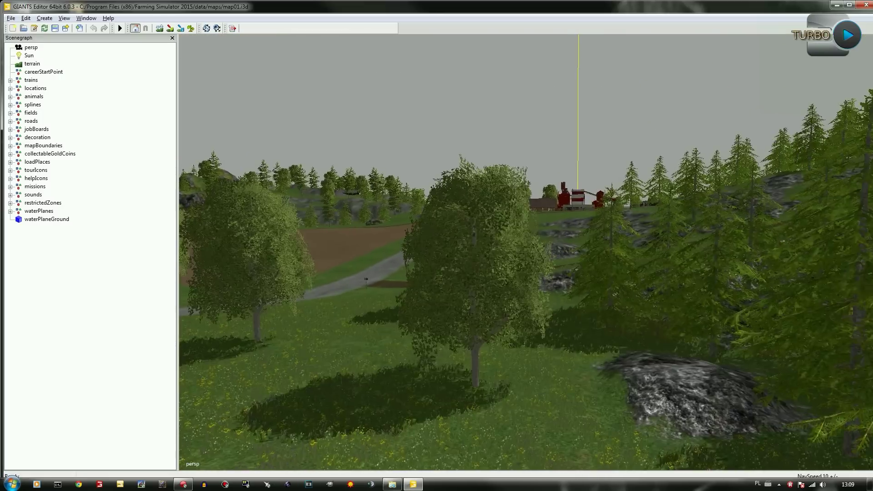
Locate the biogas plant with the bunker silos on the map and select its whole BGA group
{"action": "scroll", "coordinate": [526, 252], "scroll_direction": "up", "scroll_amount": 10}
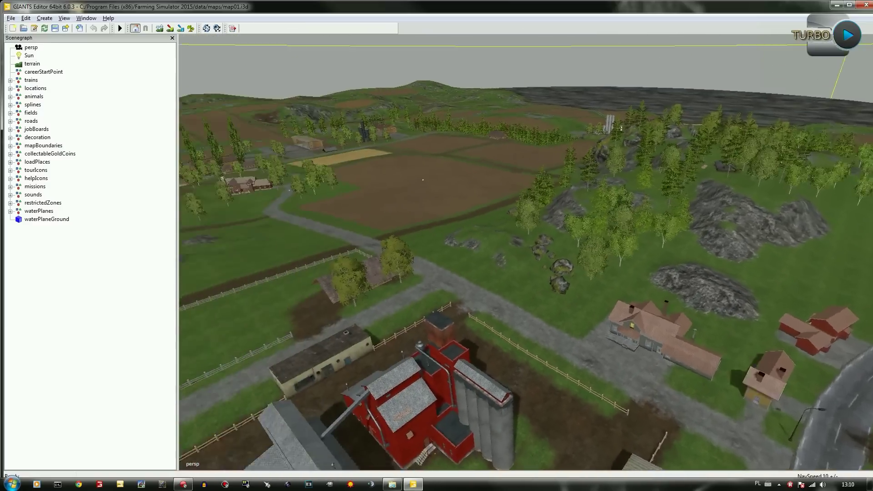
{"action": "scroll", "coordinate": [526, 252], "scroll_direction": "up", "scroll_amount": 8}
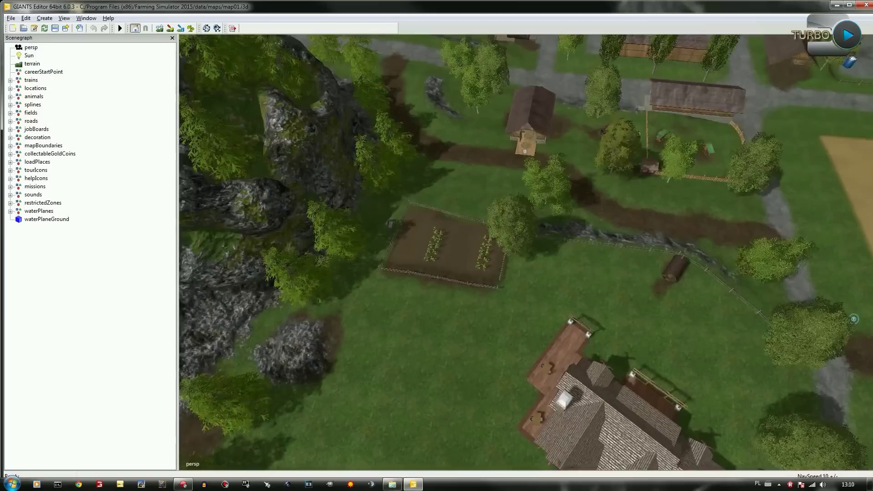
{"action": "scroll", "coordinate": [526, 252], "scroll_direction": "down", "scroll_amount": 5}
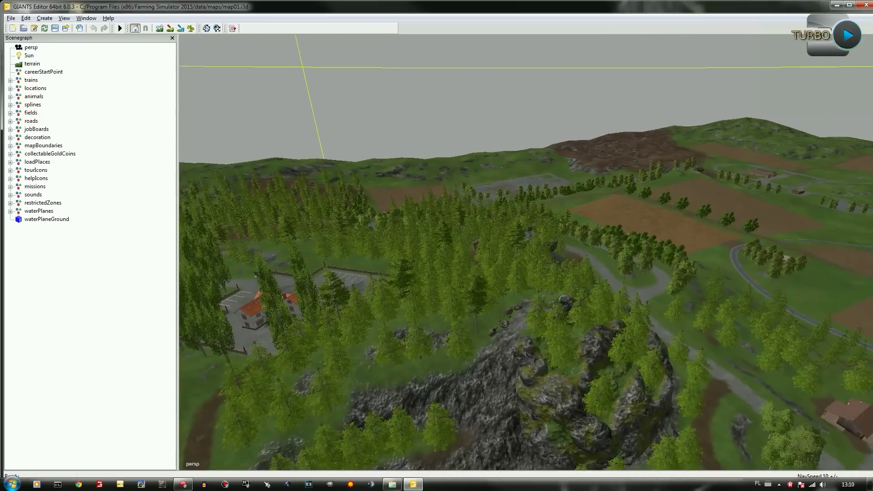
{"action": "scroll", "coordinate": [525, 252], "scroll_direction": "up", "scroll_amount": 2}
{"action": "scroll", "coordinate": [526, 253], "scroll_direction": "up", "scroll_amount": 5}
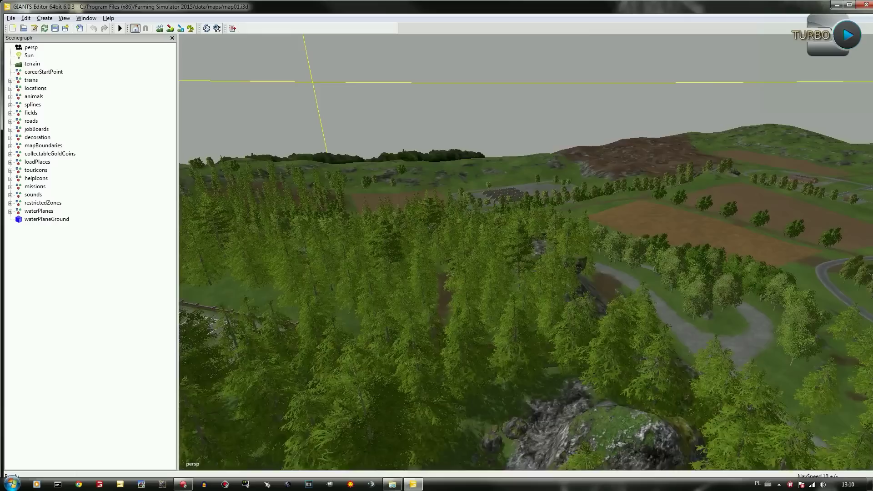
{"action": "scroll", "coordinate": [526, 252], "scroll_direction": "up", "scroll_amount": 6}
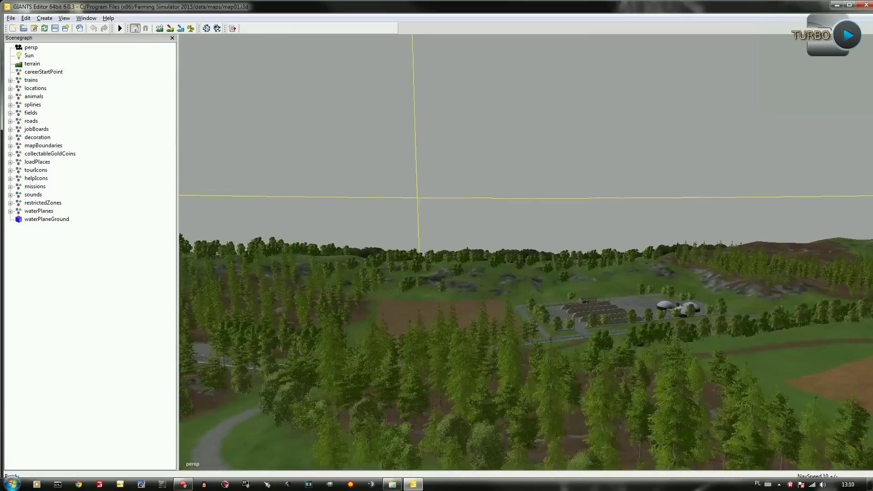
{"action": "scroll", "coordinate": [526, 252], "scroll_direction": "up", "scroll_amount": 2}
{"action": "left_click_drag", "start_coordinate": [526, 252], "coordinate": [426, 333], "text": "alt"}
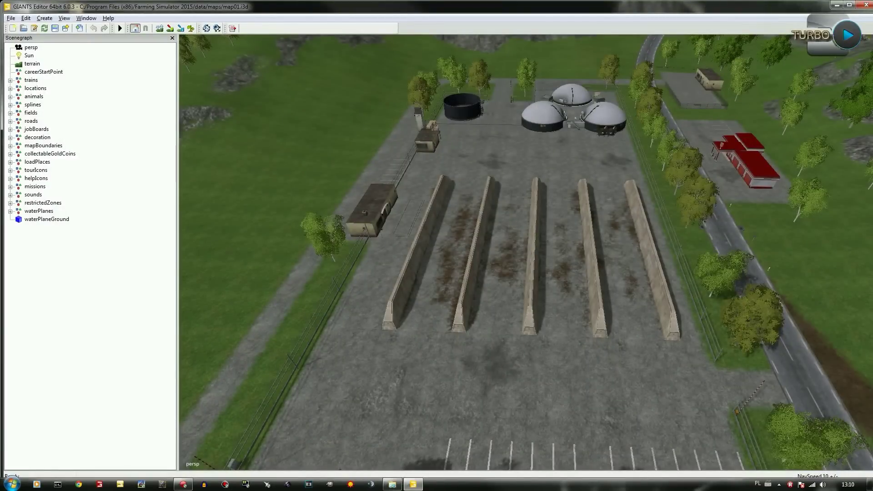
{"action": "left_click", "coordinate": [574, 117]}
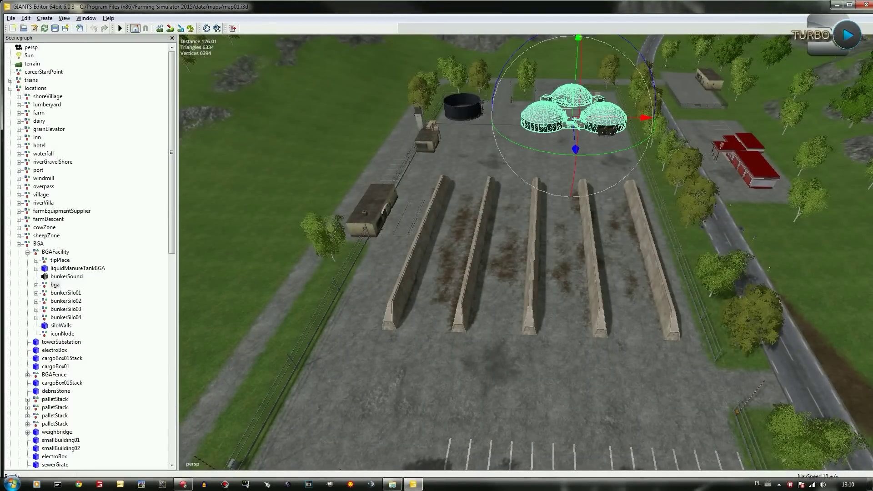
{"action": "left_click", "coordinate": [55, 285]}
{"action": "left_click", "coordinate": [38, 243]}
{"action": "left_click_drag", "start_coordinate": [525, 252], "coordinate": [596, 293], "text": "alt"}
{"action": "scroll", "coordinate": [525, 253], "scroll_direction": "down", "scroll_amount": 3}
{"action": "middle_click_drag", "start_coordinate": [526, 205], "coordinate": [525, 296], "text": "alt"}
{"action": "left_click_drag", "start_coordinate": [525, 253], "coordinate": [550, 253], "text": "alt"}
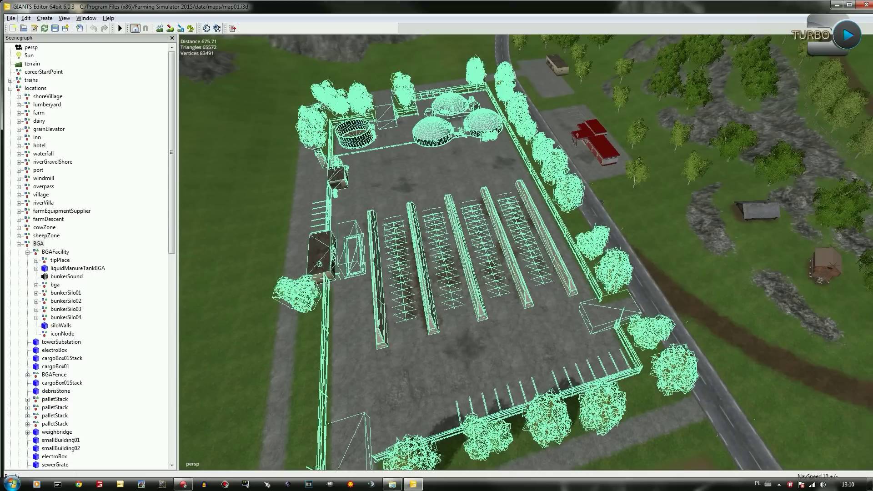
{"action": "left_click", "coordinate": [10, 18]}
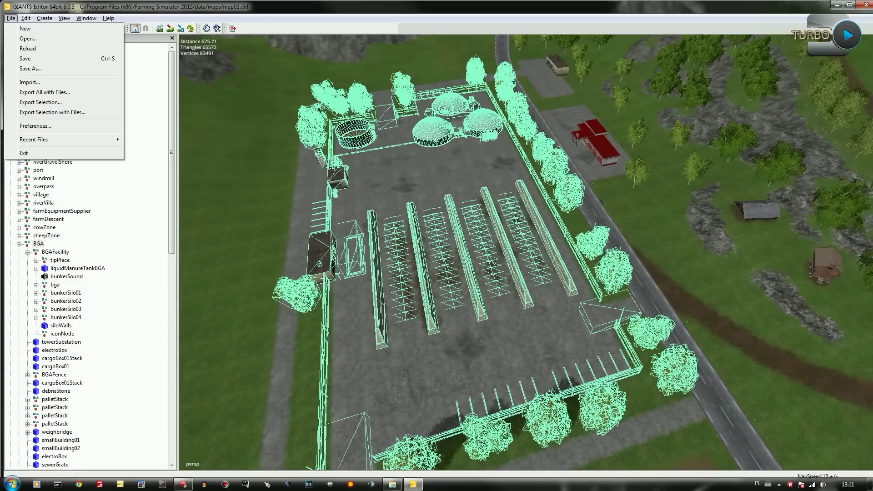
{"action": "key", "text": "Escape"}
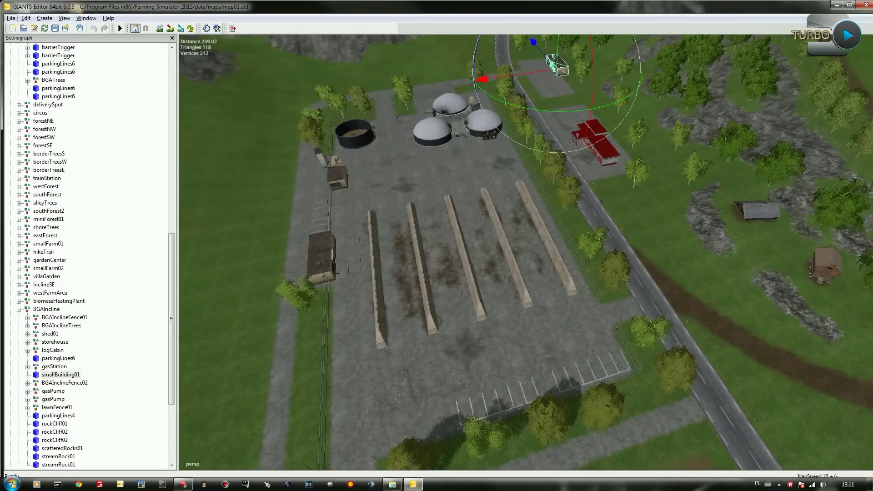
{"action": "left_click", "coordinate": [10, 18]}
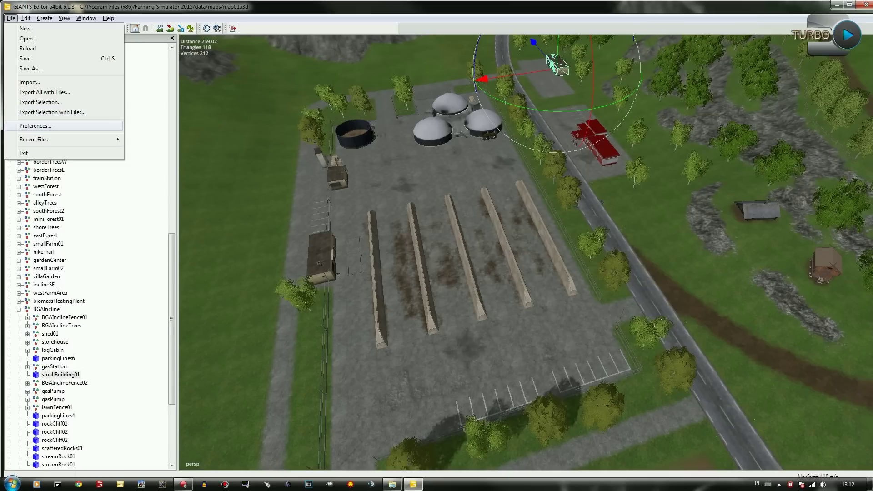
{"action": "key", "text": "Escape"}
{"action": "key", "text": "Escape"}
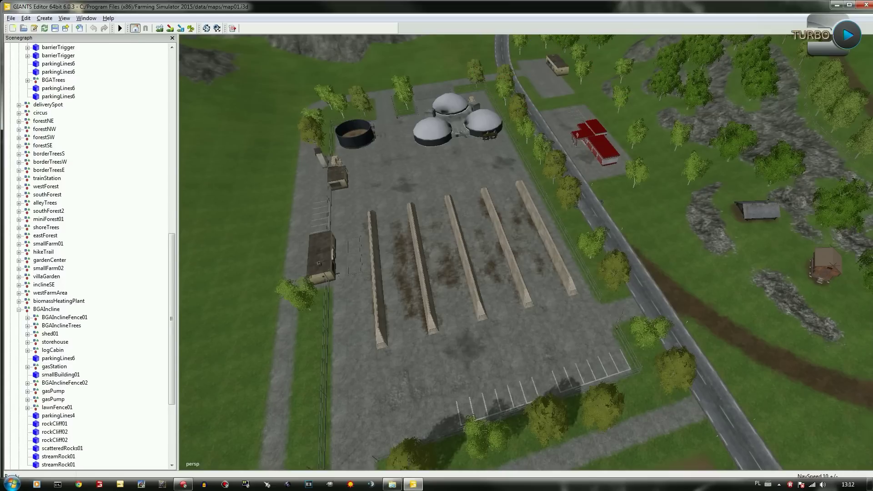
Find the biogas domes' parent group in the scene hierarchy and reselect the entire BGA group
{"action": "left_click", "coordinate": [434, 129]}
{"action": "left_click_drag", "start_coordinate": [171, 234], "coordinate": [171, 189]}
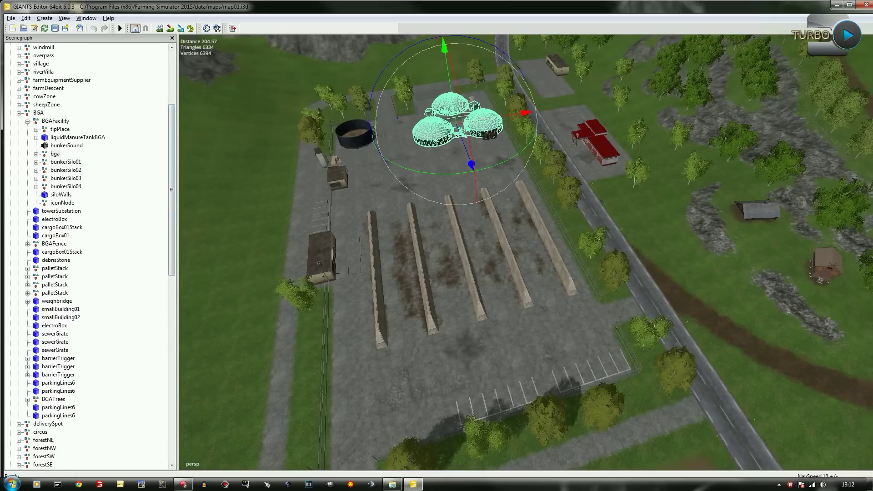
{"action": "left_click", "coordinate": [38, 112]}
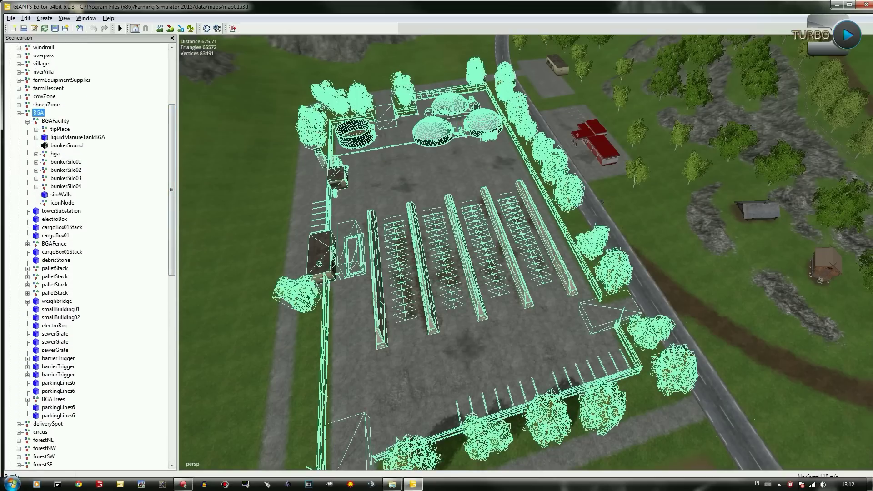
Start exporting the selection with files and create a new folder named MojeModele on the desktop
{"action": "left_click", "coordinate": [10, 18]}
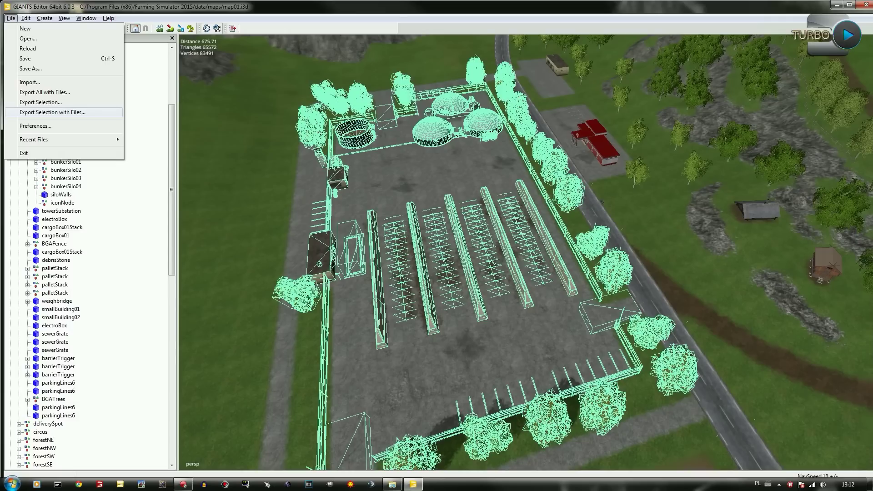
{"action": "left_click", "coordinate": [52, 112]}
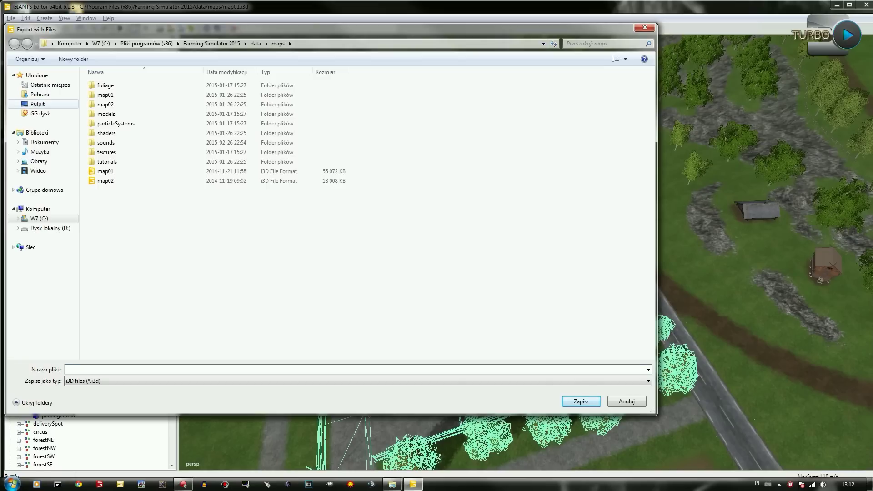
{"action": "left_click", "coordinate": [37, 104]}
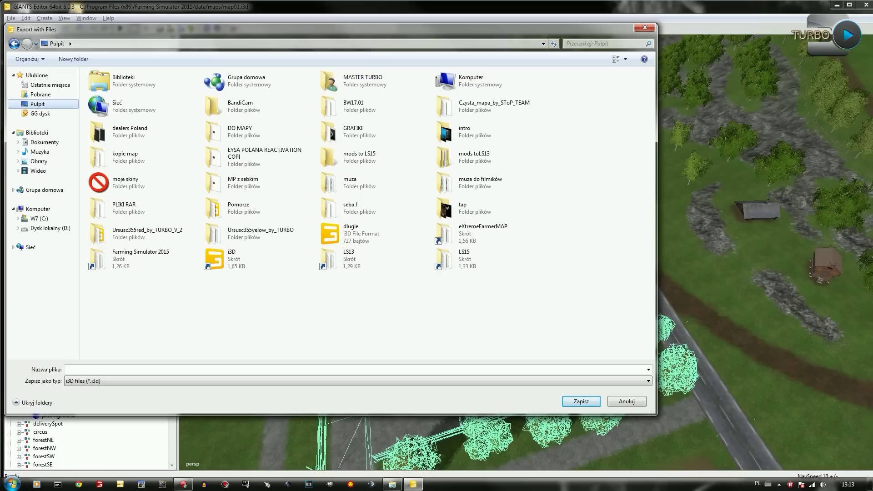
{"action": "right_click", "coordinate": [191, 317]}
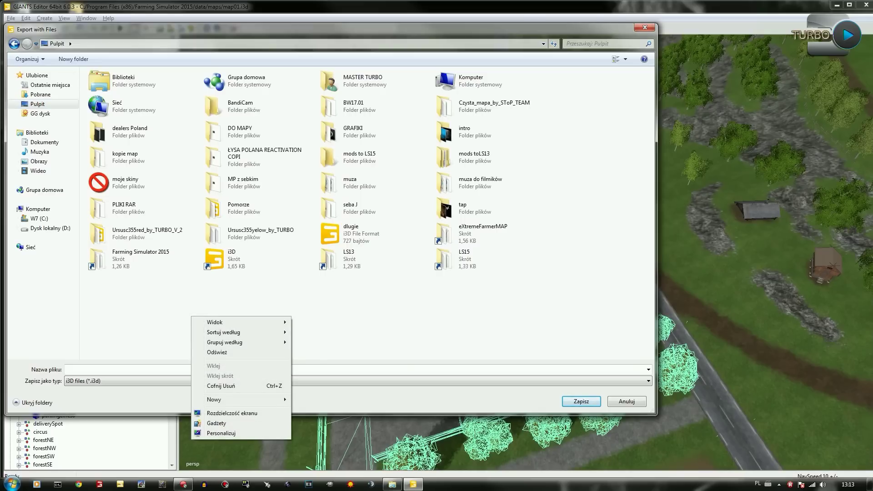
{"action": "left_click", "coordinate": [37, 104]}
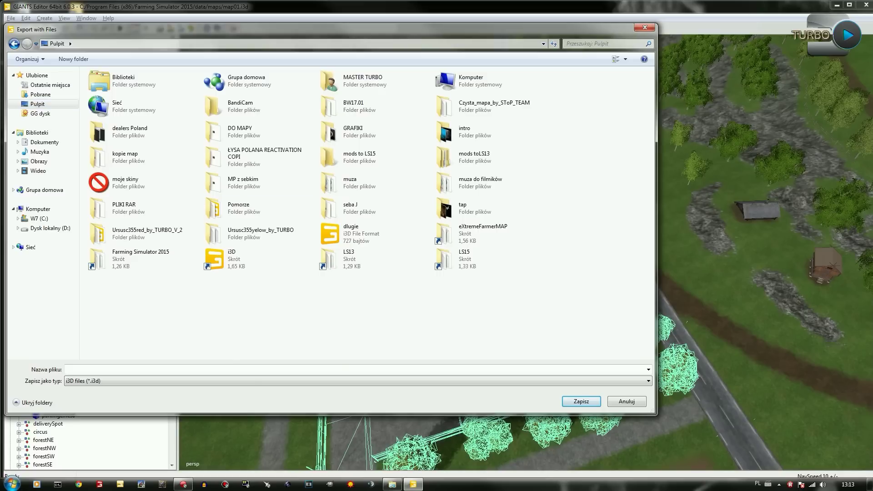
{"action": "right_click", "coordinate": [237, 313]}
{"action": "mouse_move", "coordinate": [273, 397]}
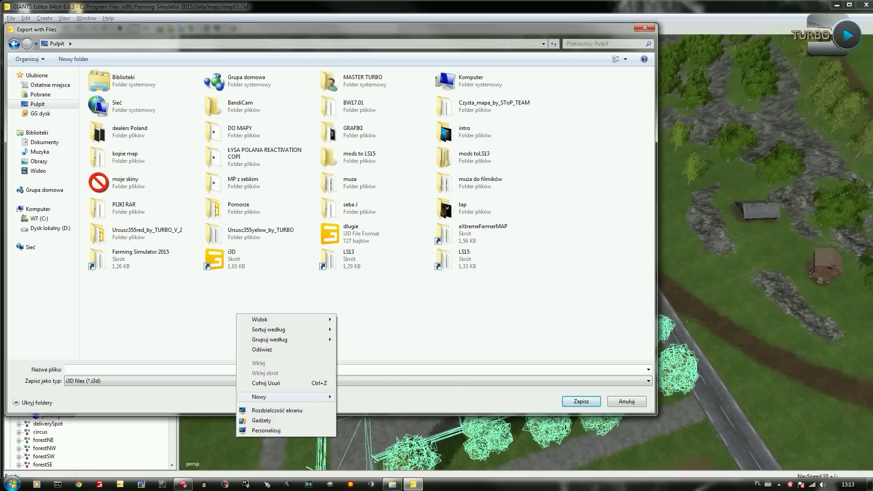
{"action": "left_click", "coordinate": [354, 262]}
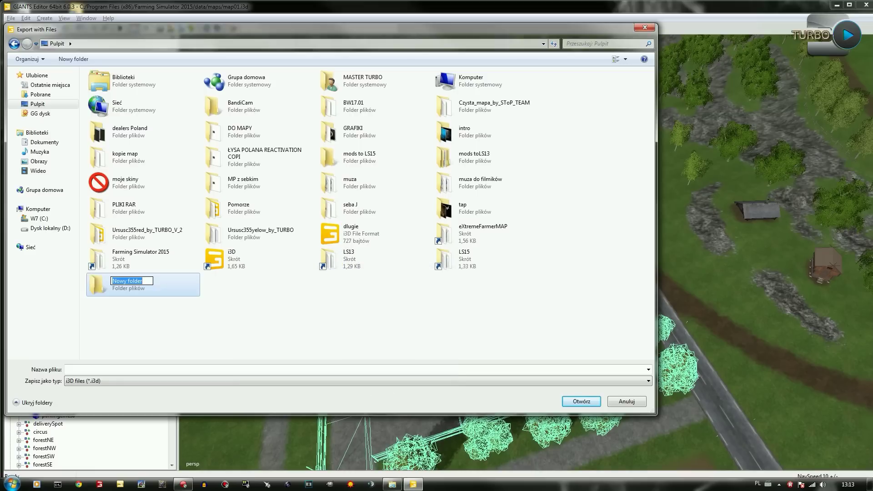
{"action": "type", "text": "MojeModele"}
{"action": "key", "text": "Return"}
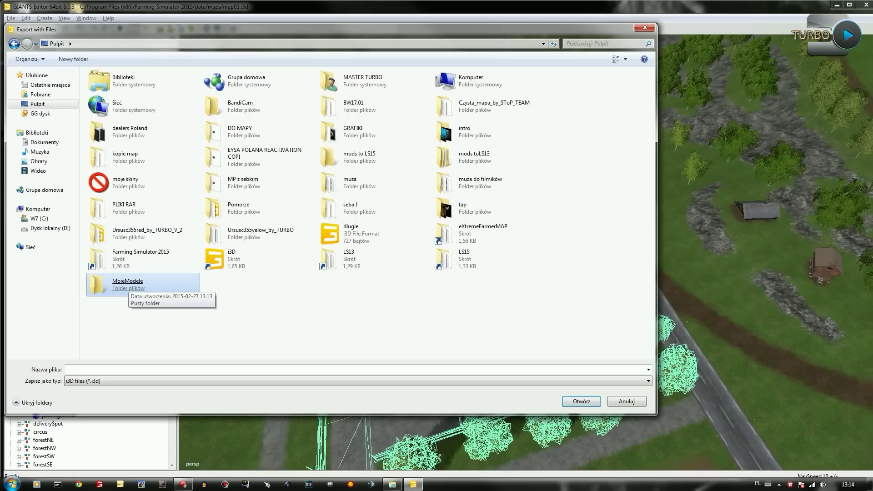
Save the exported selection as an i3D file named BGA inside the MojeModele folder
{"action": "double_click", "coordinate": [125, 285]}
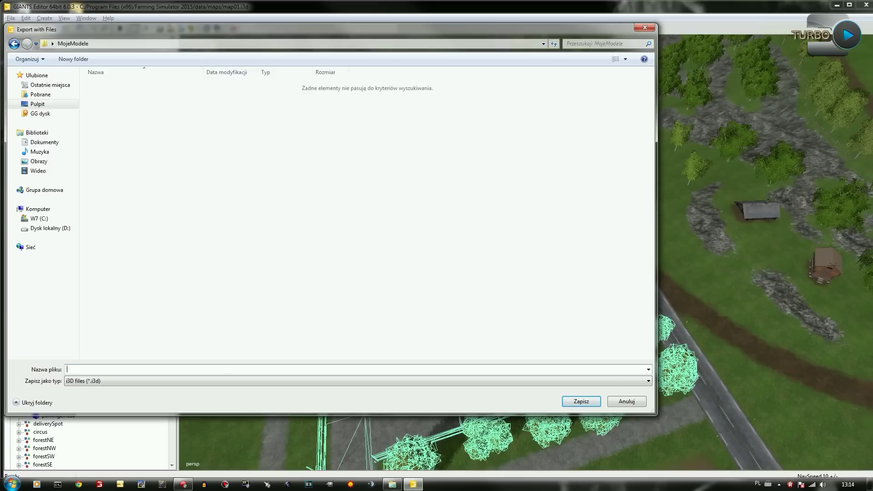
{"action": "type", "text": "BGA"}
{"action": "key", "text": "Return"}
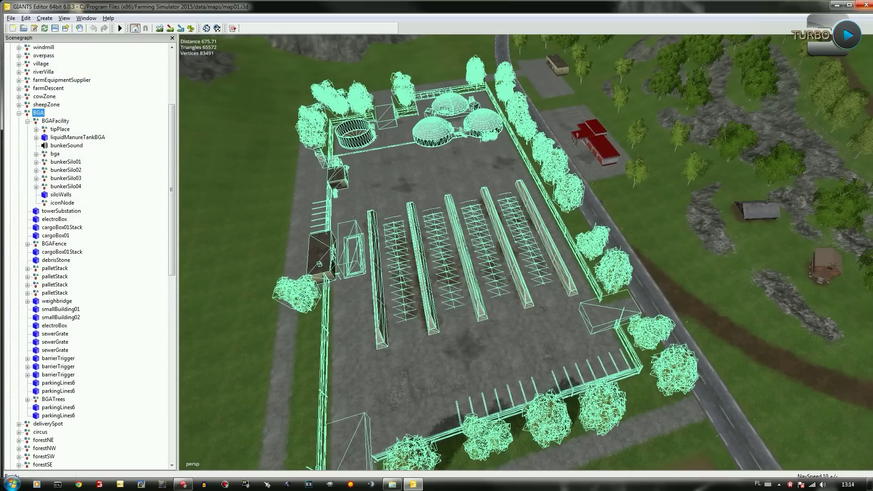
Close the editor without saving changes to map01 and close the game's maps folder window
{"action": "left_click", "coordinate": [863, 5]}
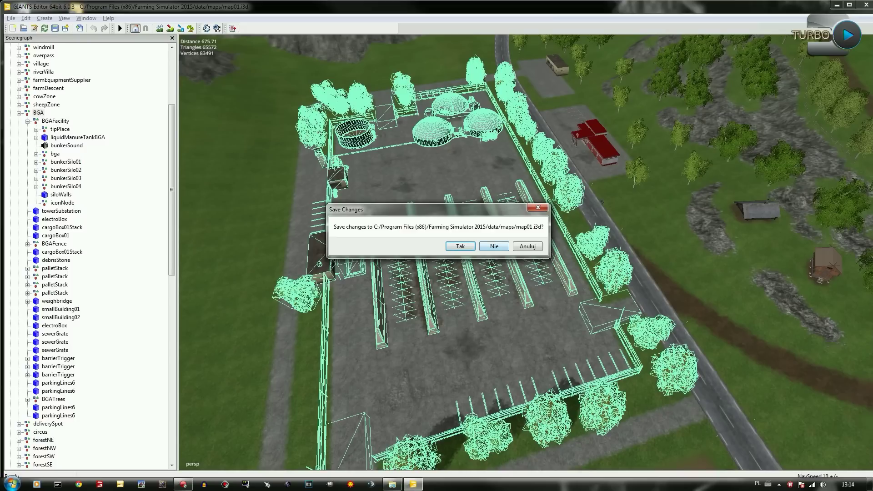
{"action": "left_click", "coordinate": [494, 246]}
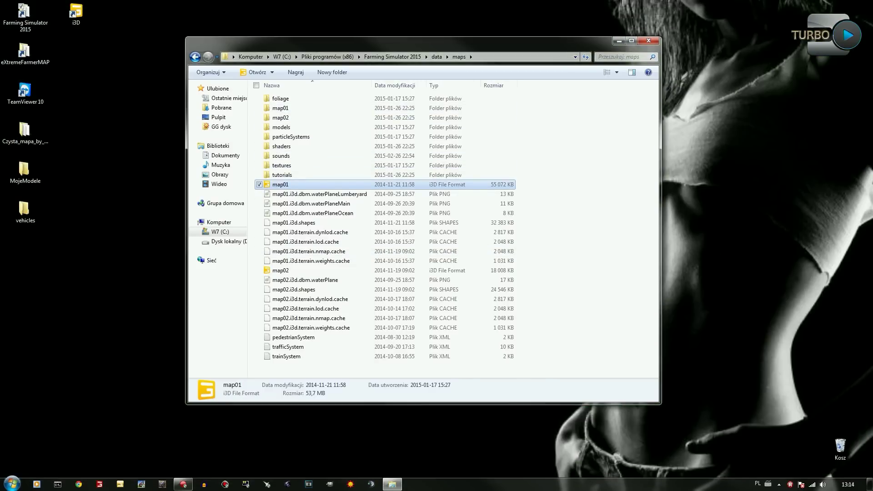
{"action": "left_click", "coordinate": [648, 40]}
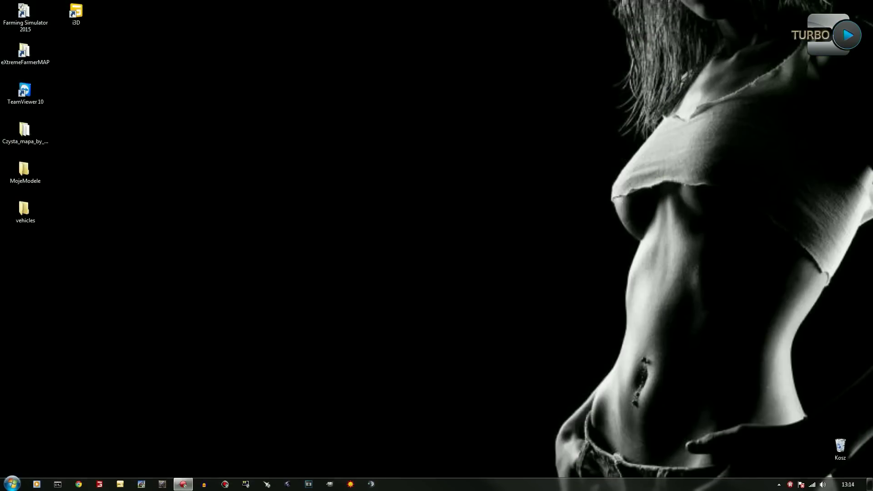
Move the MojeModele folder to the middle of the desktop and select the BGA and BGA.i3d.shapes files inside it
{"action": "left_click_drag", "start_coordinate": [24, 169], "coordinate": [431, 169]}
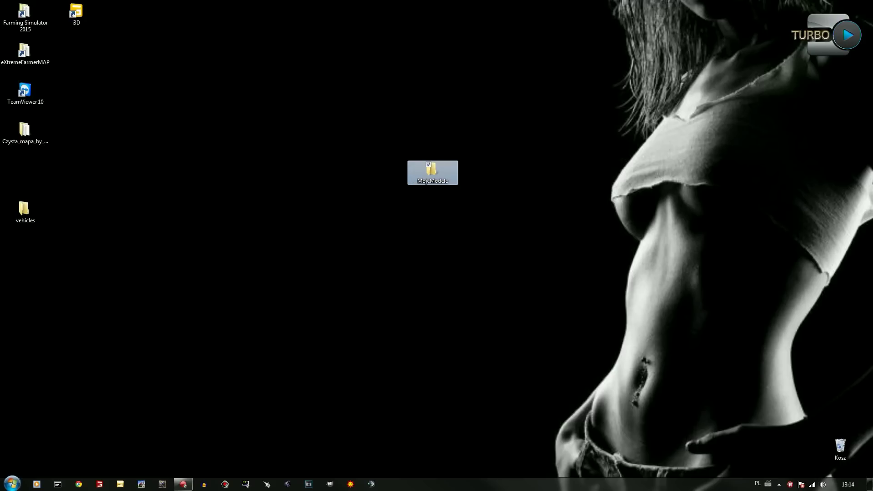
{"action": "double_click", "coordinate": [431, 169]}
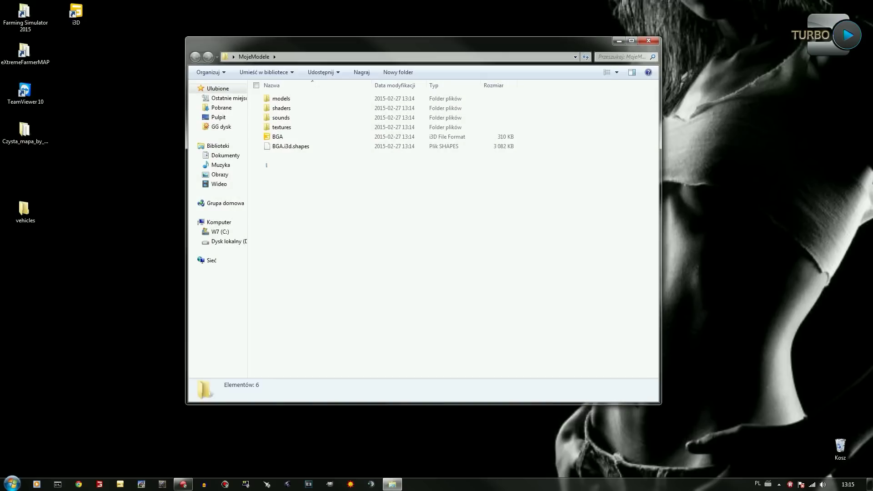
{"action": "left_click_drag", "start_coordinate": [267, 165], "coordinate": [256, 133]}
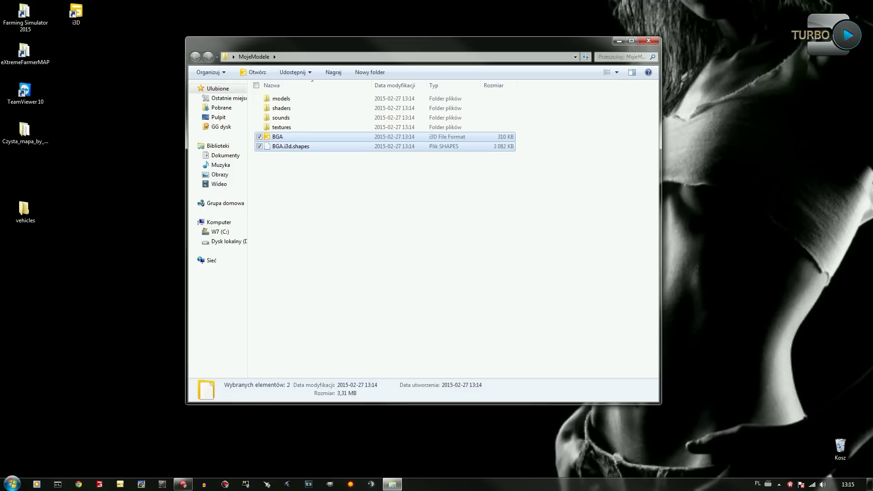
Look through the exported models, shaders, sounds and textures/terrain subfolders of MojeModele and return to its top level
{"action": "key", "text": "Escape"}
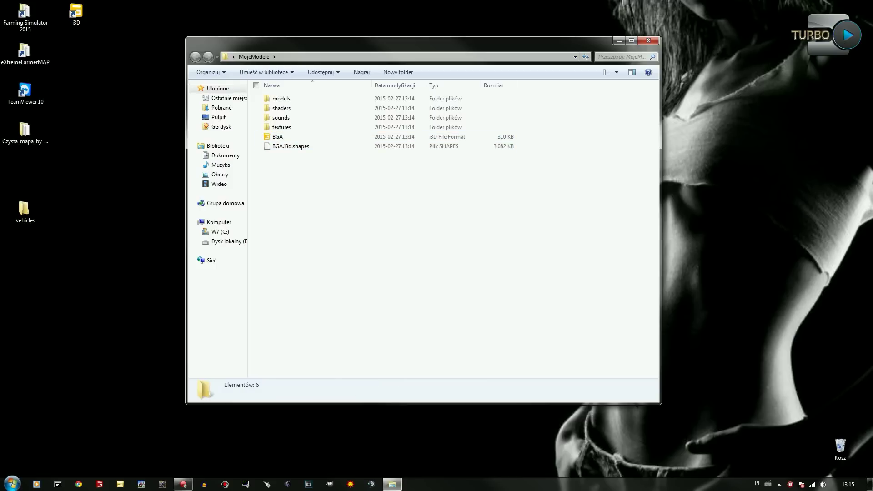
{"action": "double_click", "coordinate": [281, 98]}
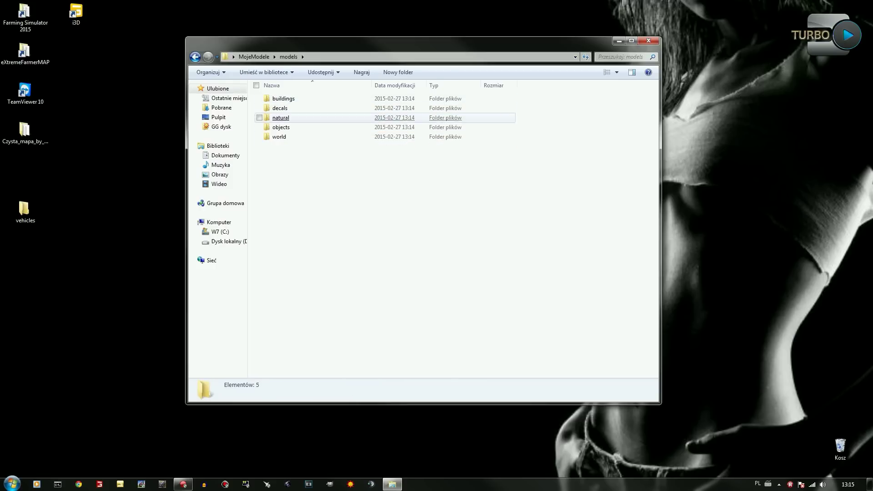
{"action": "left_click", "coordinate": [195, 57]}
{"action": "double_click", "coordinate": [281, 108]}
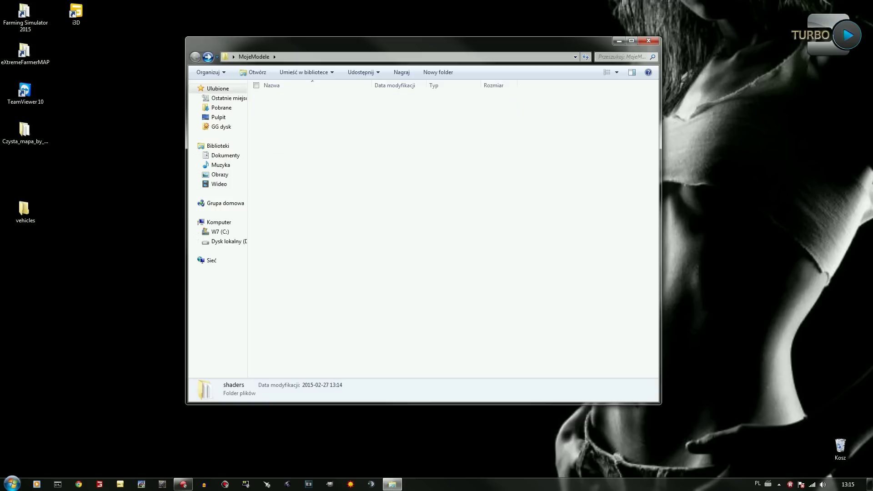
{"action": "left_click", "coordinate": [195, 57]}
{"action": "double_click", "coordinate": [281, 117]}
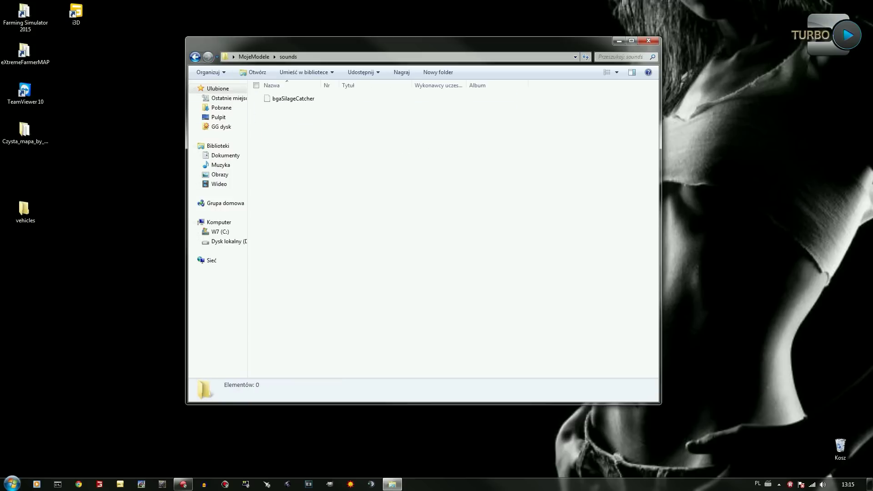
{"action": "key", "text": "BackSpace"}
{"action": "key", "text": "Down"}
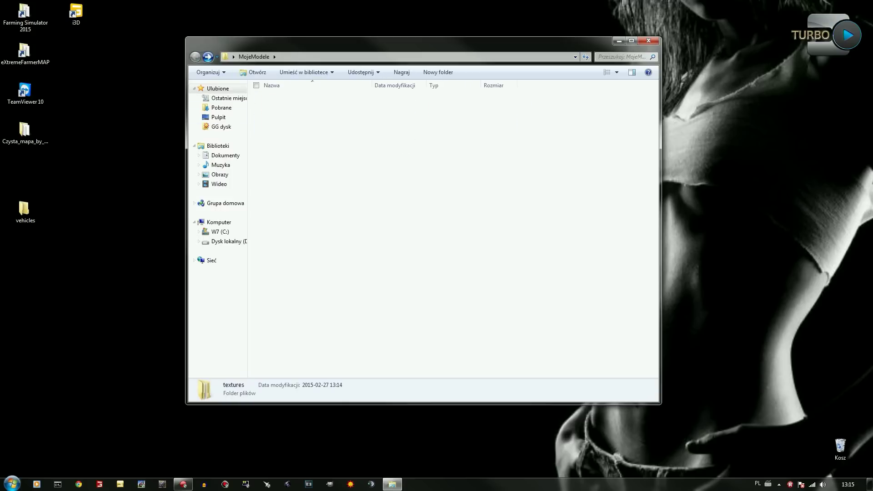
{"action": "key", "text": "Return"}
{"action": "key", "text": "Down"}
{"action": "key", "text": "Return"}
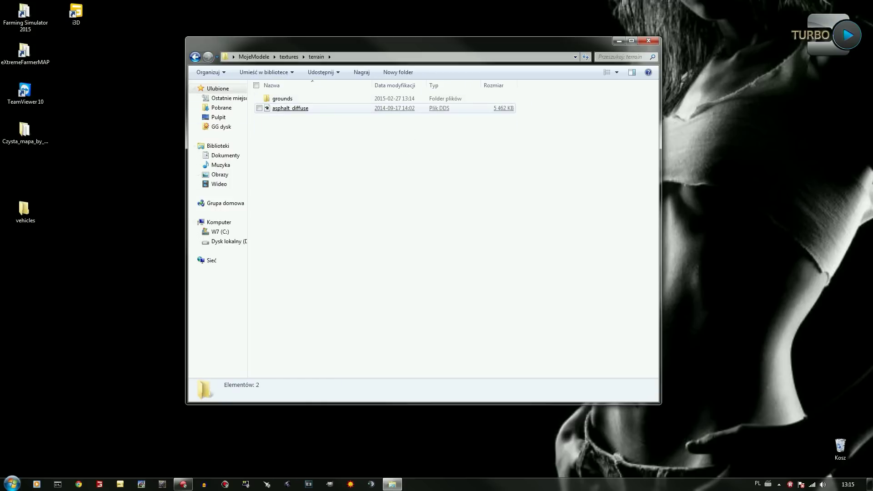
{"action": "key", "text": "BackSpace"}
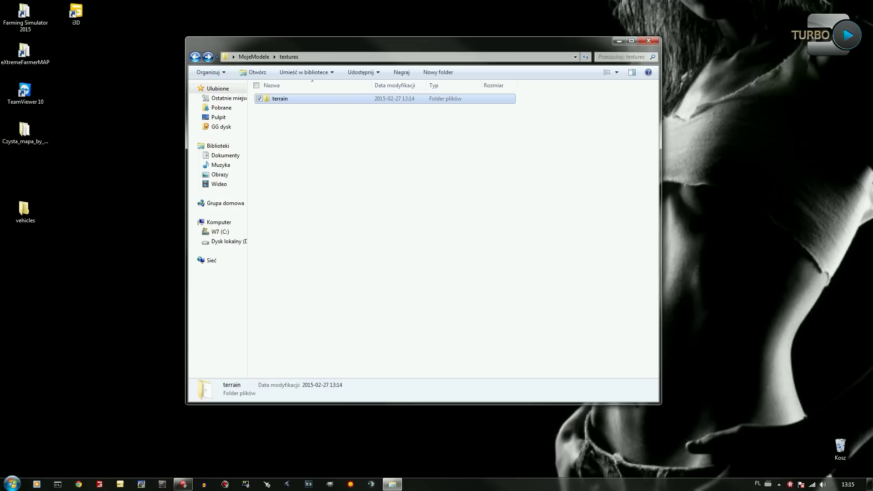
{"action": "key", "text": "BackSpace"}
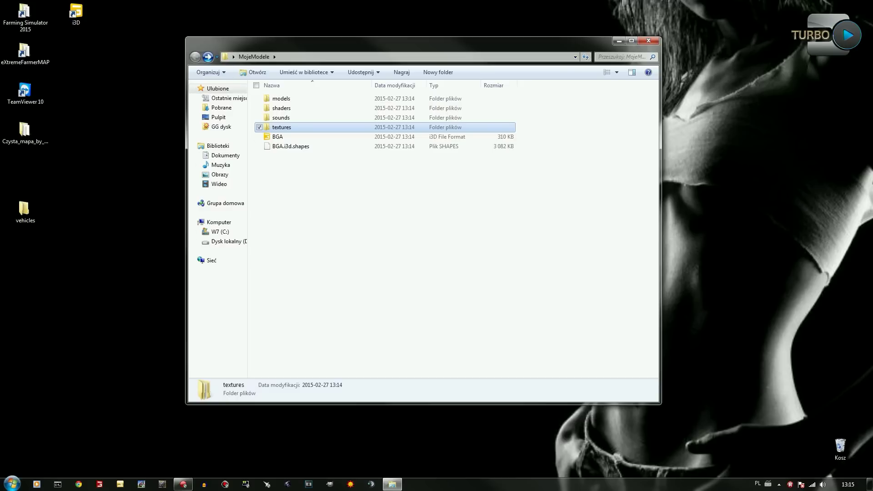
{"action": "key", "text": "Escape"}
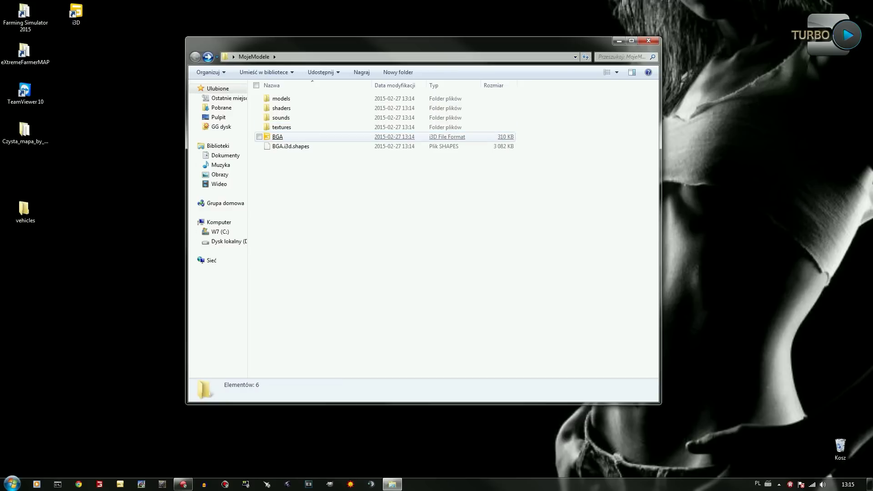
Open the BGA i3D file in Notepad++ and examine the models, textures and ../vehicles paths in its Files section
{"action": "right_click", "coordinate": [276, 137]}
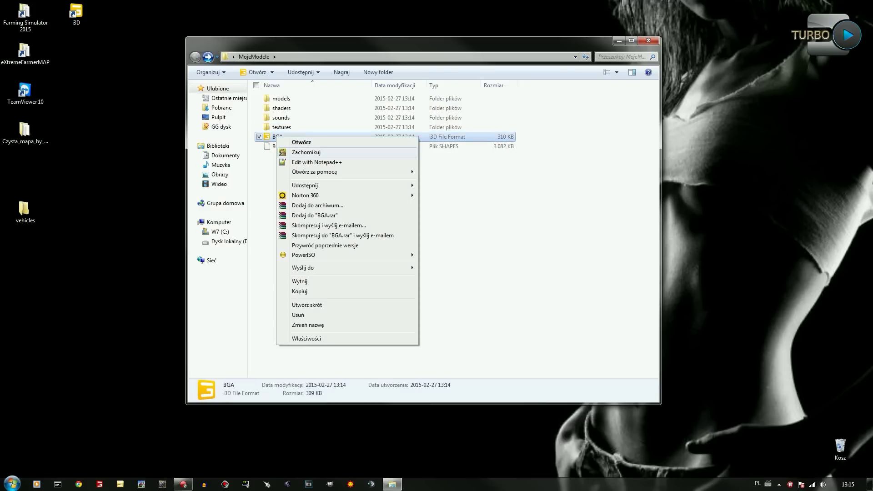
{"action": "key", "text": "Down"}
{"action": "key", "text": "Return"}
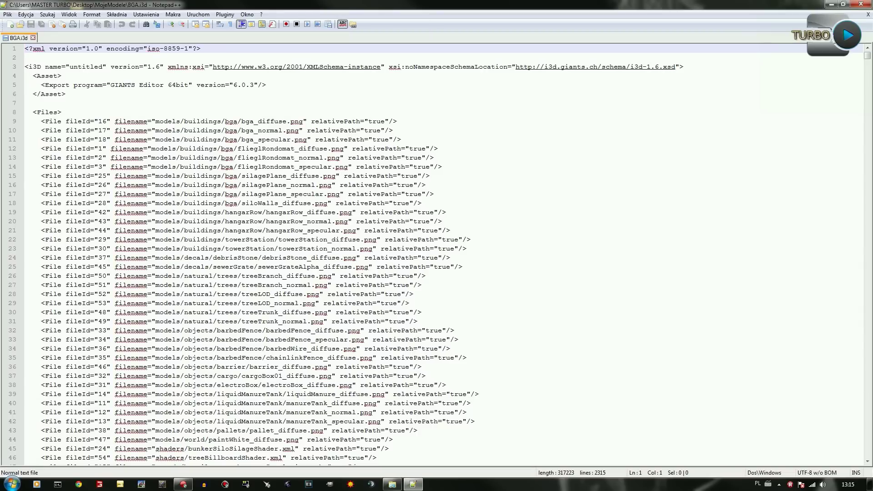
{"action": "scroll", "coordinate": [436, 255], "scroll_direction": "down", "scroll_amount": 2}
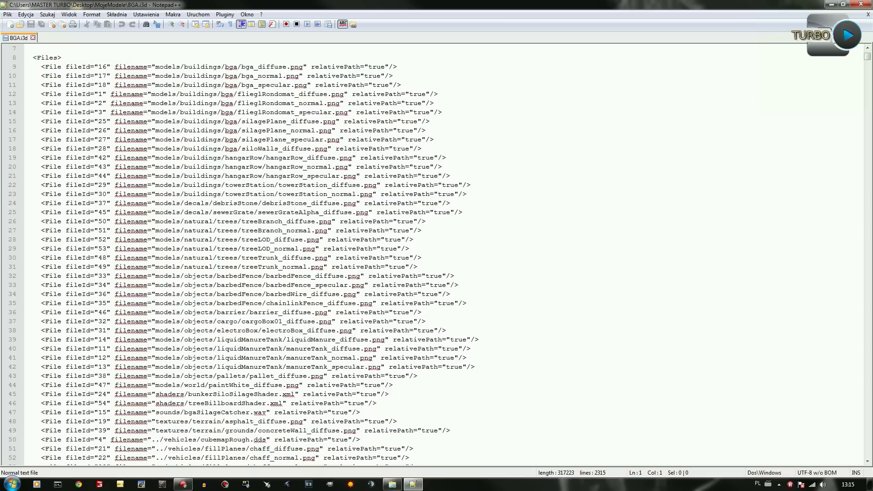
{"action": "left_click_drag", "start_coordinate": [155, 67], "coordinate": [180, 66]}
{"action": "scroll", "coordinate": [245, 253], "scroll_direction": "down", "scroll_amount": 9}
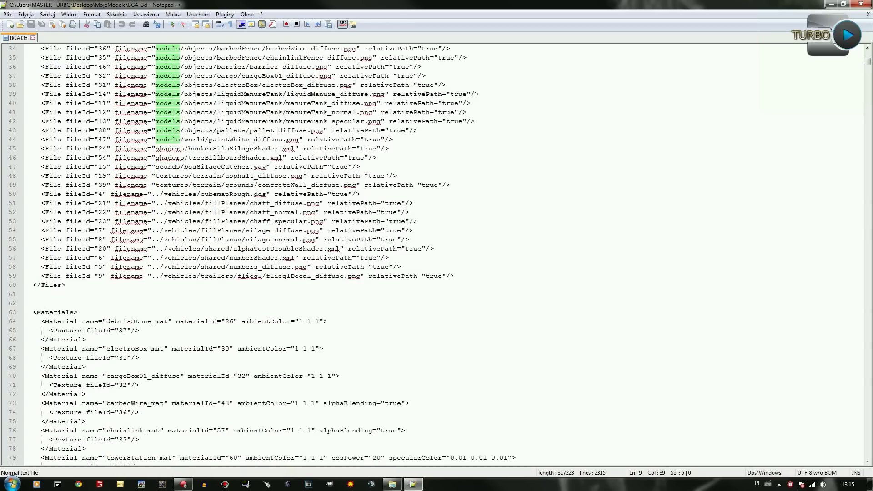
{"action": "left_click_drag", "start_coordinate": [156, 149], "coordinate": [188, 176]}
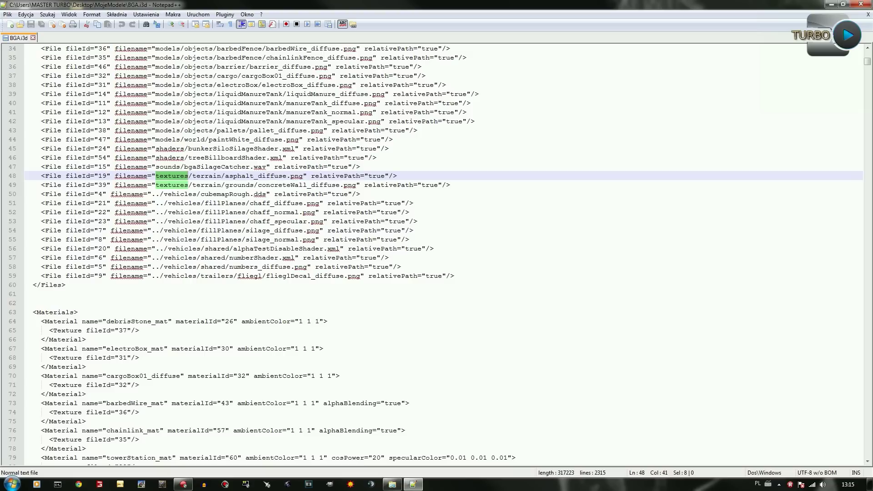
{"action": "left_click_drag", "start_coordinate": [151, 194], "coordinate": [160, 194]}
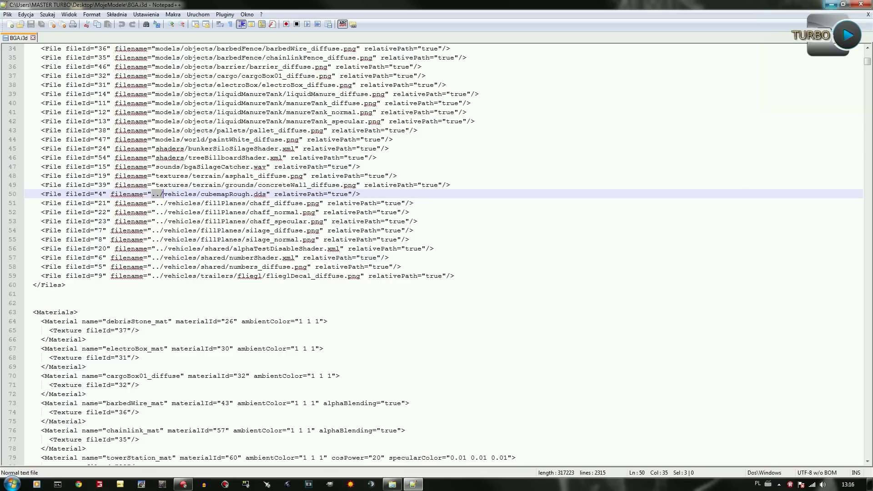
Check the contents of the desktop's vehicles folder and move that folder into MojeModele
{"action": "left_click", "coordinate": [831, 4]}
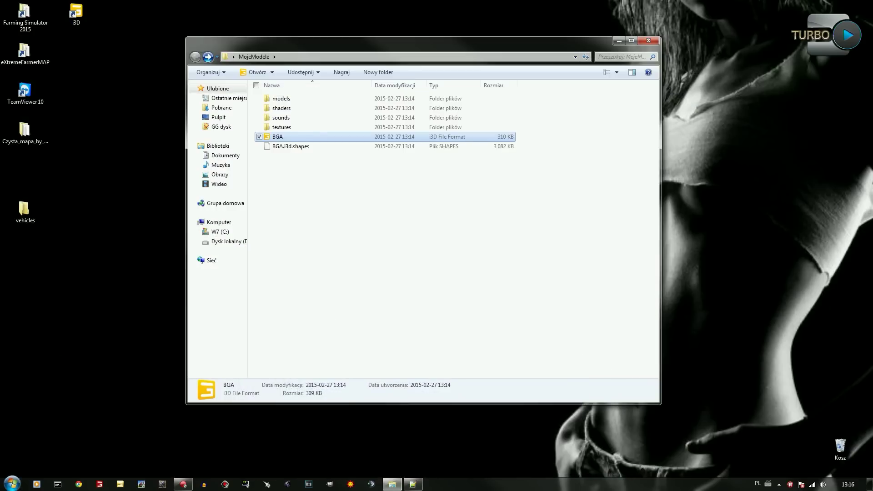
{"action": "double_click", "coordinate": [24, 210]}
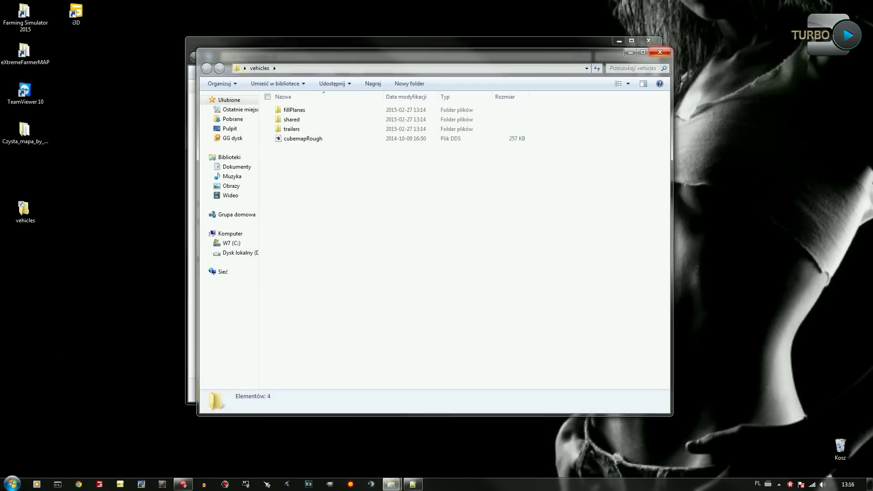
{"action": "left_click", "coordinate": [660, 52]}
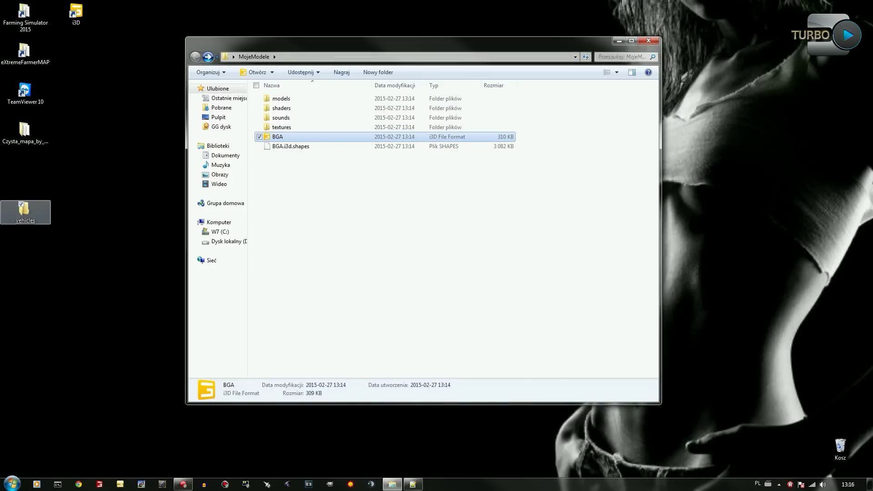
{"action": "left_click_drag", "start_coordinate": [24, 210], "coordinate": [346, 205]}
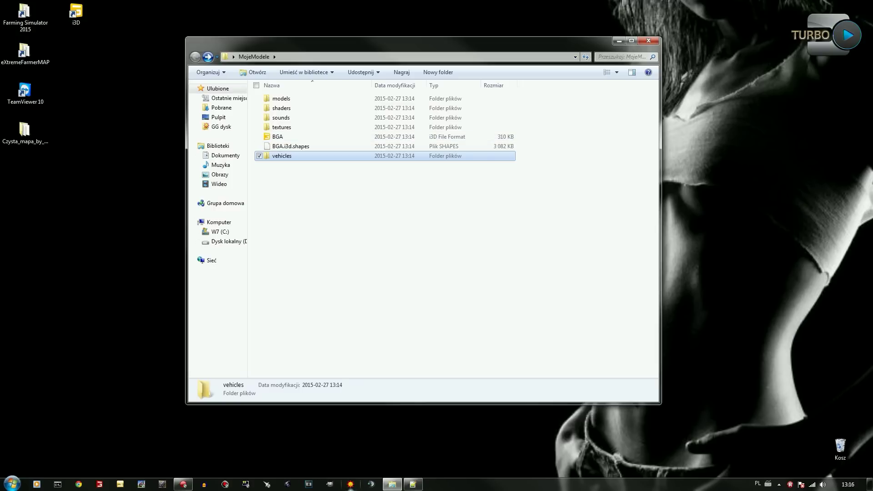
Back in Notepad++, remove the ../ prefix from all vehicles file paths on lines 50 to 59 of BGA.i3d
{"action": "left_click", "coordinate": [413, 485]}
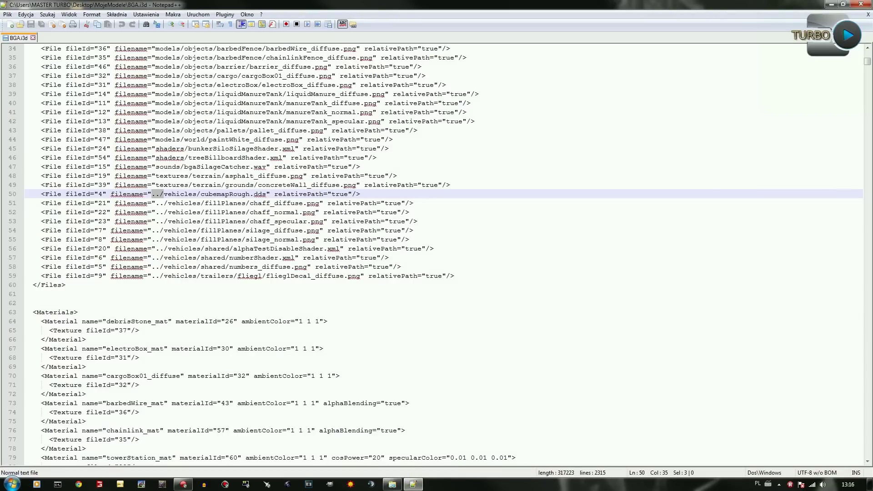
{"action": "left_click", "coordinate": [156, 193]}
{"action": "left_click_drag", "start_coordinate": [159, 194], "coordinate": [152, 194]}
{"action": "key", "text": "Delete"}
{"action": "left_click_drag", "start_coordinate": [168, 203], "coordinate": [152, 276]}
{"action": "key", "text": "Delete"}
{"action": "left_click", "coordinate": [168, 212]}
{"action": "key", "text": "Delete"}
{"action": "key", "text": "Delete"}
{"action": "key", "text": "Delete"}
{"action": "key", "text": "Delete"}
{"action": "key", "text": "Delete"}
{"action": "key", "text": "Delete"}
{"action": "key", "text": "Delete"}
{"action": "left_click", "coordinate": [164, 276]}
{"action": "key", "text": "Delete"}
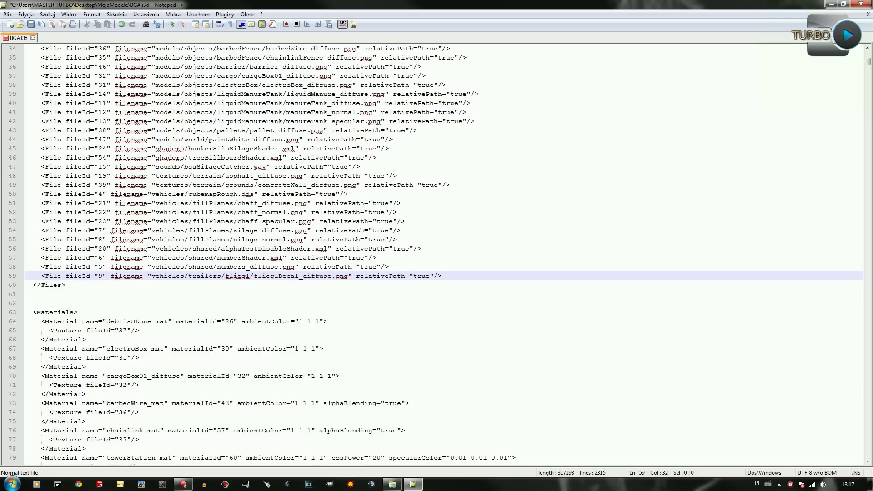
Save the edited BGA.i3d file and close Notepad++
{"action": "key", "text": "ctrl+s"}
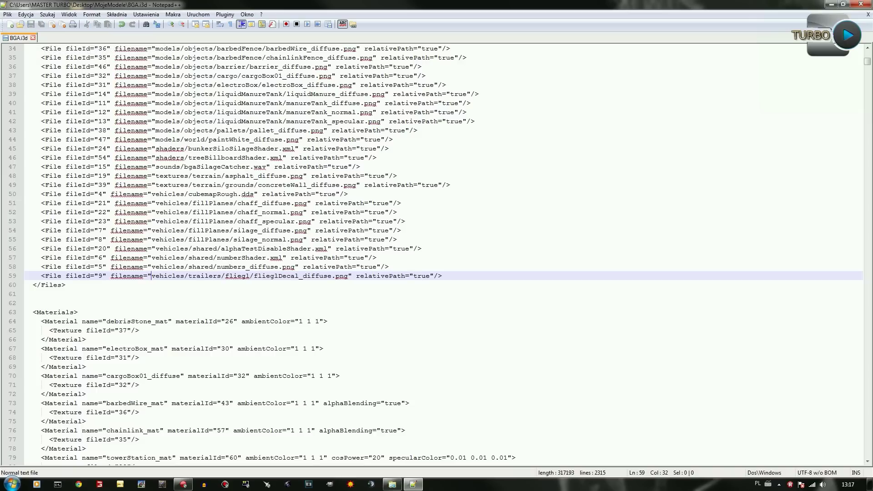
{"action": "key", "text": "ctrl+w"}
{"action": "left_click", "coordinate": [862, 4]}
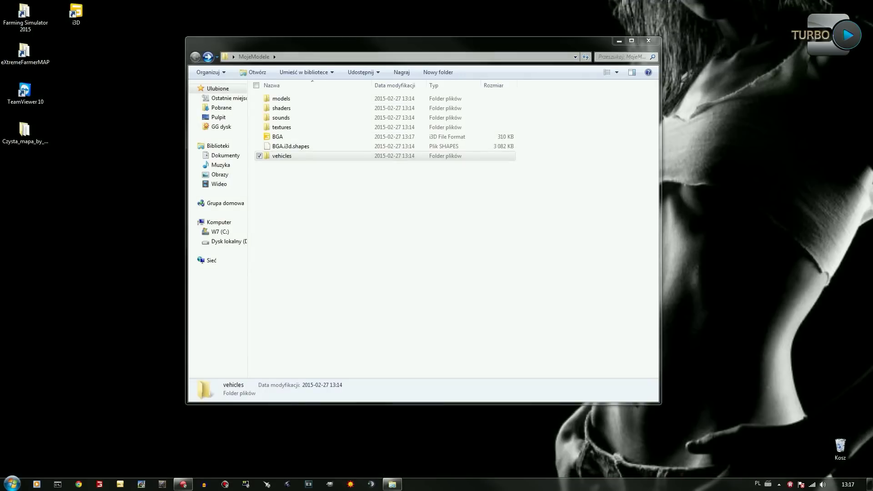
Open the Czysta_mapa_by_SToP_TEAM folder from the desktop and arrange its window beside the MojeModele window
{"action": "left_click", "coordinate": [282, 156]}
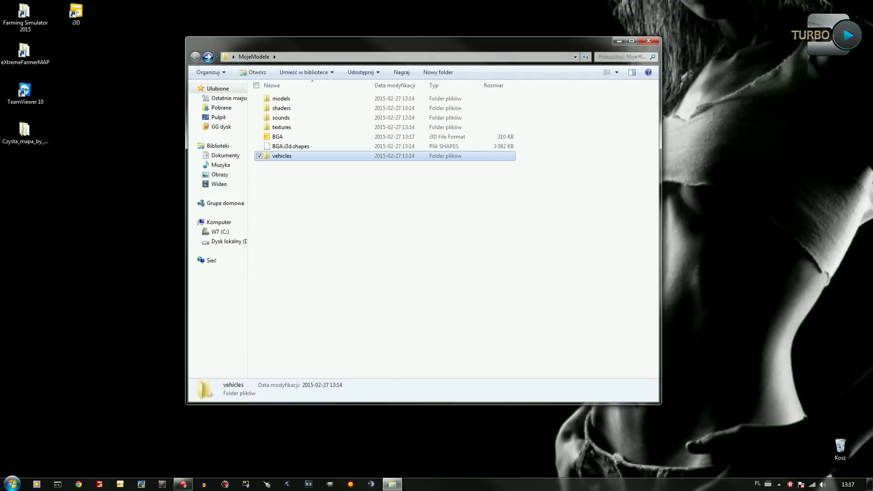
{"action": "left_click_drag", "start_coordinate": [318, 50], "coordinate": [477, 47]}
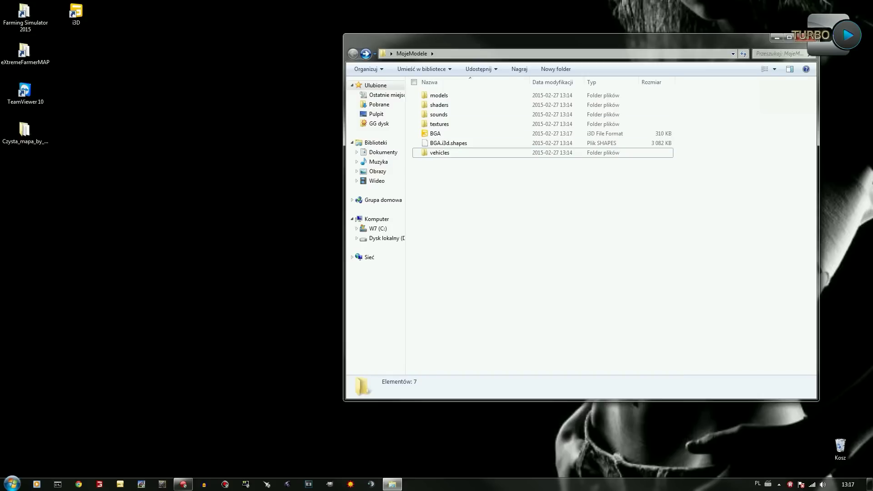
{"action": "double_click", "coordinate": [24, 131]}
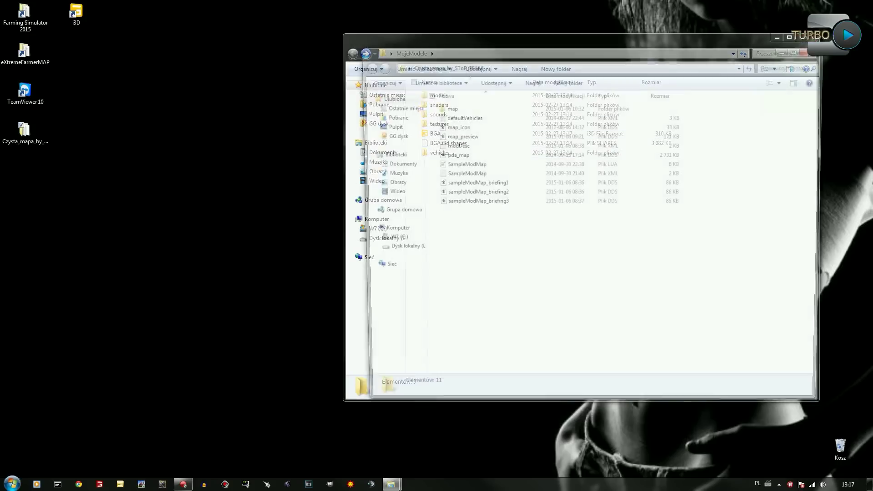
{"action": "left_click_drag", "start_coordinate": [448, 52], "coordinate": [174, 102]}
{"action": "left_click_drag", "start_coordinate": [438, 41], "coordinate": [446, 29]}
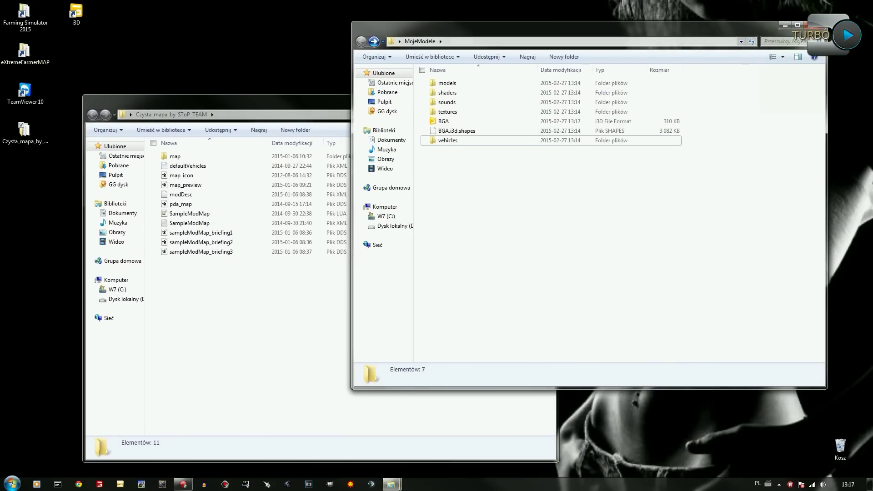
{"action": "left_click_drag", "start_coordinate": [278, 103], "coordinate": [249, 90]}
{"action": "left_click", "coordinate": [444, 30]}
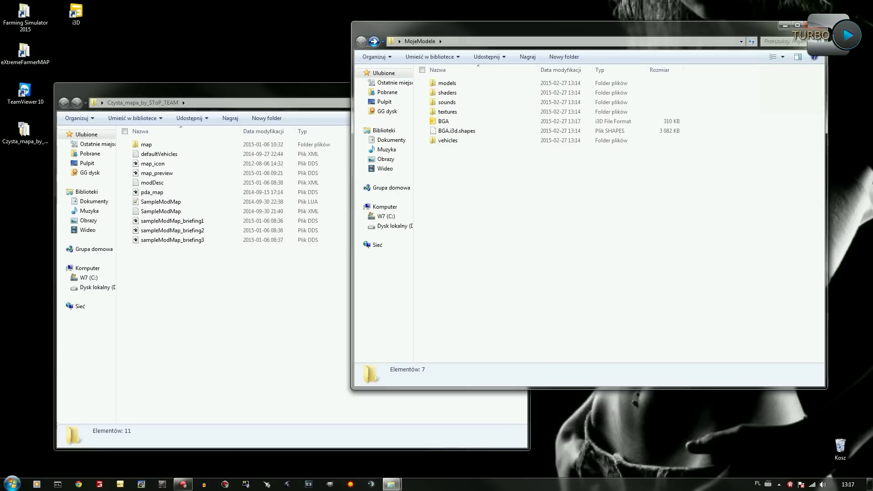
Open the map01 i3D file from the clean map's map folder in GIANTS Editor 6.0.3 and view its terrain
{"action": "double_click", "coordinate": [147, 144]}
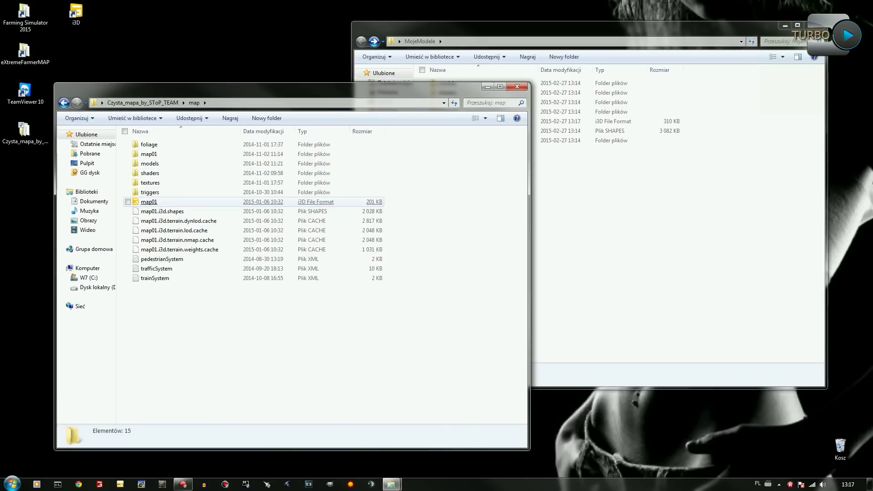
{"action": "double_click", "coordinate": [149, 202]}
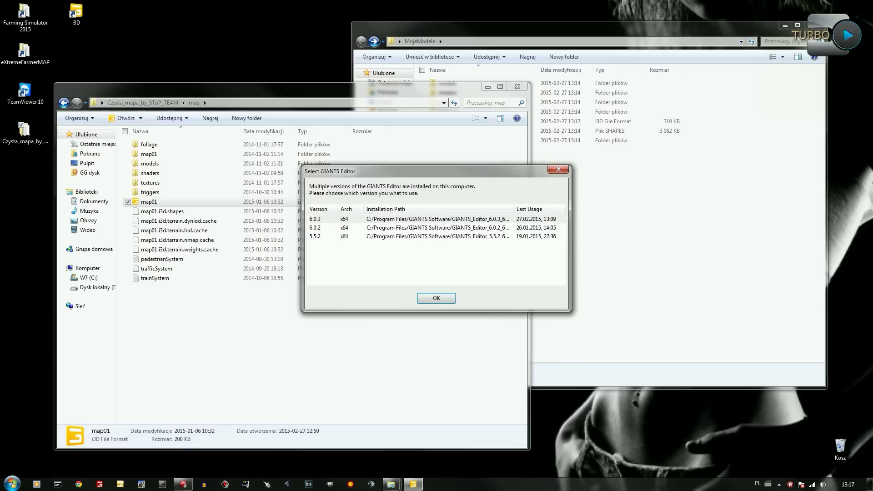
{"action": "key", "text": "Return"}
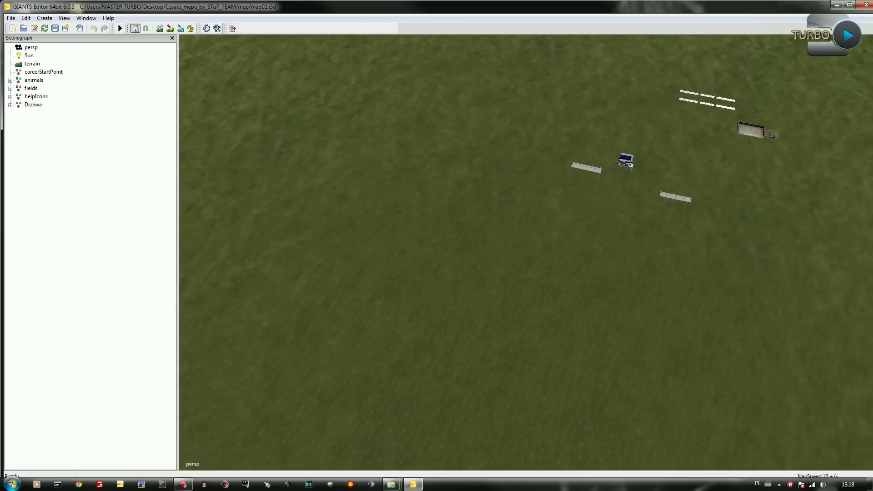
{"action": "left_click_drag", "start_coordinate": [527, 273], "coordinate": [660, 258], "text": "alt"}
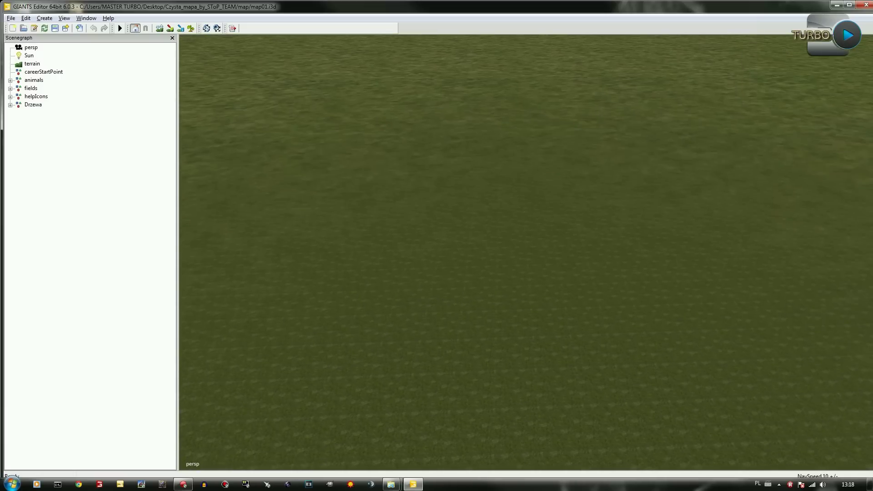
{"action": "key", "text": "alt"}
Minimize the editor and rearrange the clean map's map folder window beside the MojeModele window
{"action": "left_click", "coordinate": [836, 4]}
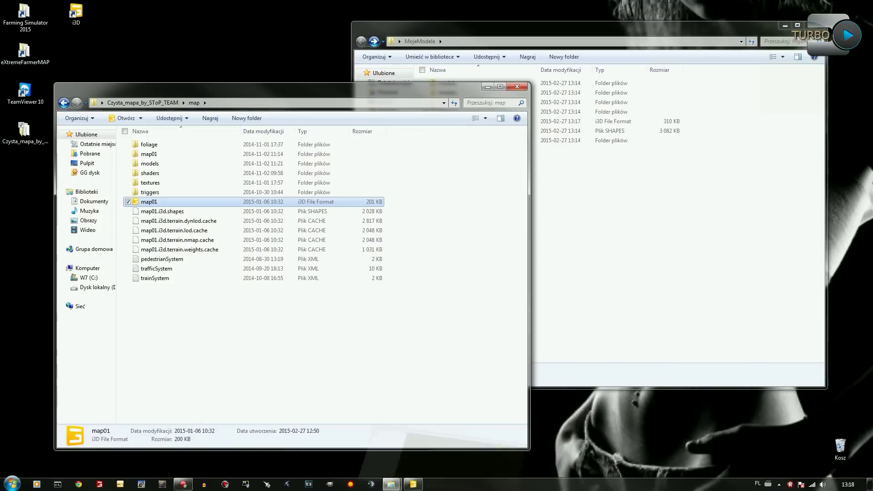
{"action": "left_click_drag", "start_coordinate": [338, 94], "coordinate": [409, 87]}
{"action": "left_click", "coordinate": [433, 30]}
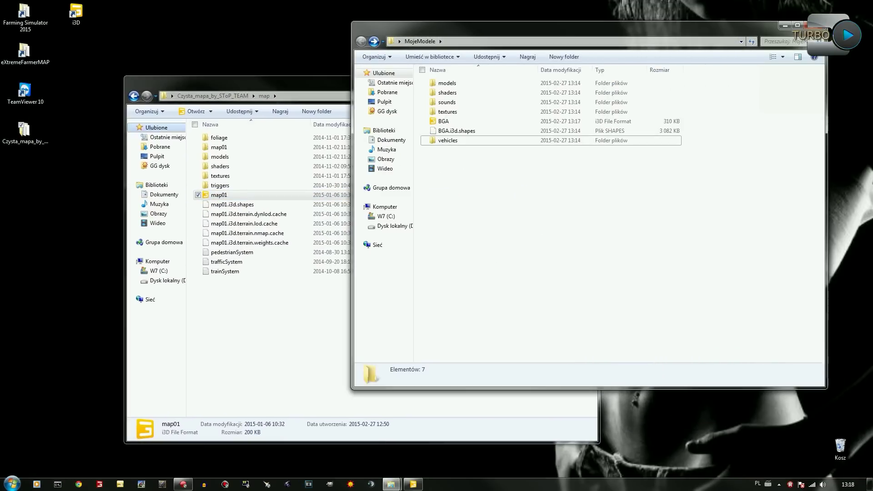
{"action": "left_click_drag", "start_coordinate": [289, 80], "coordinate": [222, 84]}
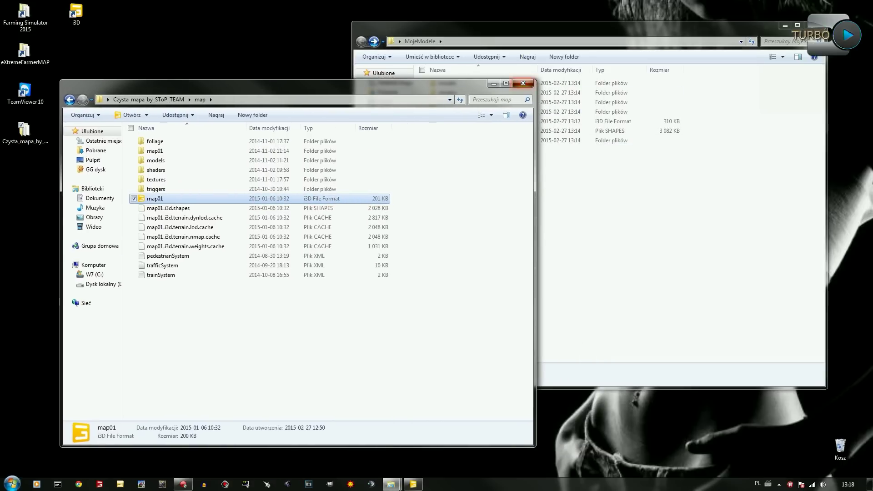
Close the clean map and MojeModele folder windows and move the MojeModele folder icon to a free spot on the desktop
{"action": "left_click", "coordinate": [521, 84]}
{"action": "left_click_drag", "start_coordinate": [610, 32], "coordinate": [512, 232]}
{"action": "left_click_drag", "start_coordinate": [431, 169], "coordinate": [126, 209]}
{"action": "left_click_drag", "start_coordinate": [397, 232], "coordinate": [411, 60]}
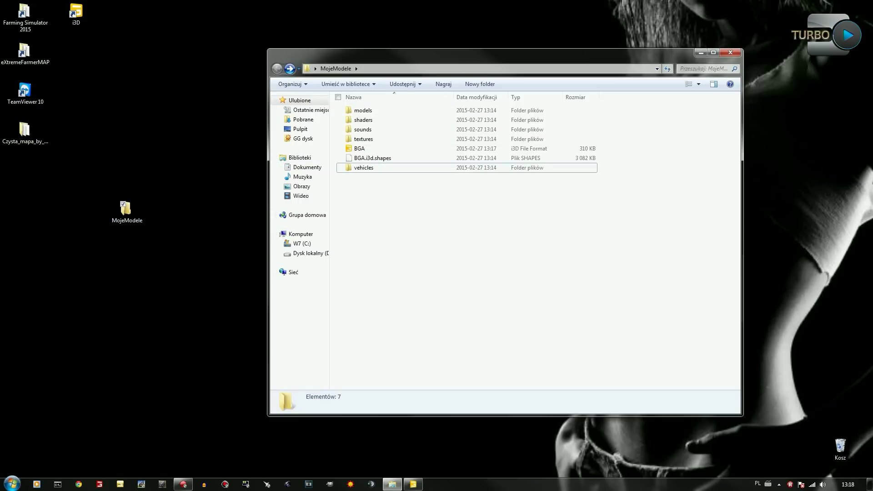
{"action": "left_click", "coordinate": [731, 52]}
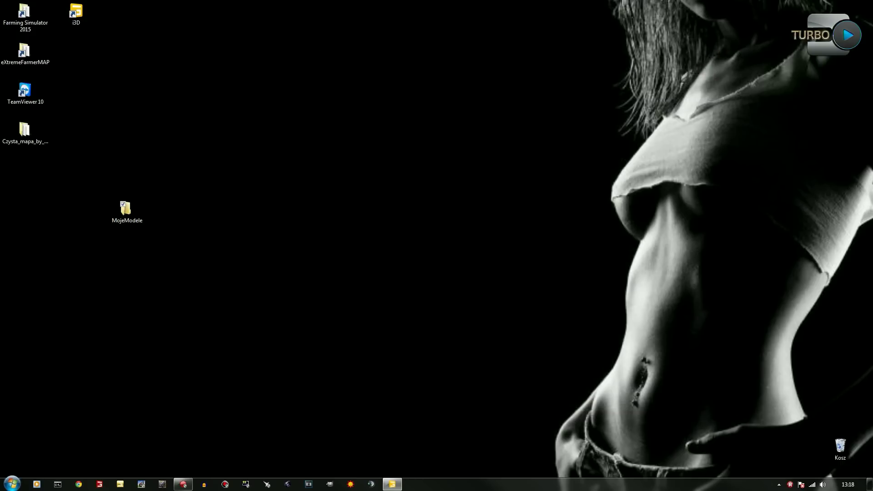
Open the map folder inside Czysta_mapa_by_SToP_TEAM and move the MojeModele folder from the desktop into it
{"action": "left_click", "coordinate": [25, 133]}
{"action": "double_click", "coordinate": [25, 133]}
{"action": "left_click_drag", "start_coordinate": [411, 61], "coordinate": [435, 60]}
{"action": "double_click", "coordinate": [380, 110]}
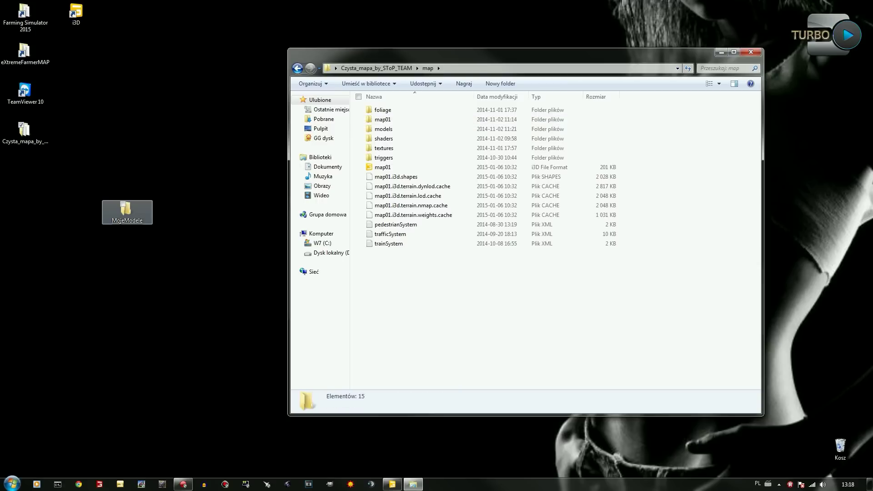
{"action": "left_click_drag", "start_coordinate": [127, 209], "coordinate": [386, 273]}
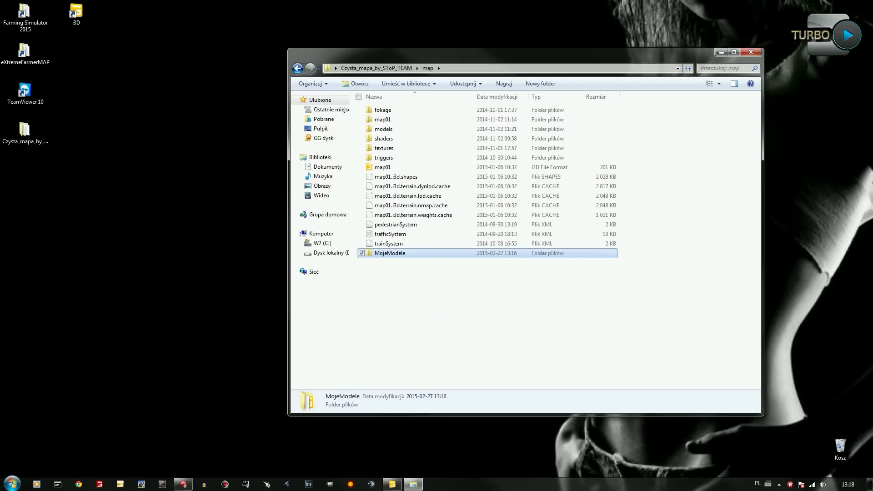
{"action": "left_click", "coordinate": [392, 485]}
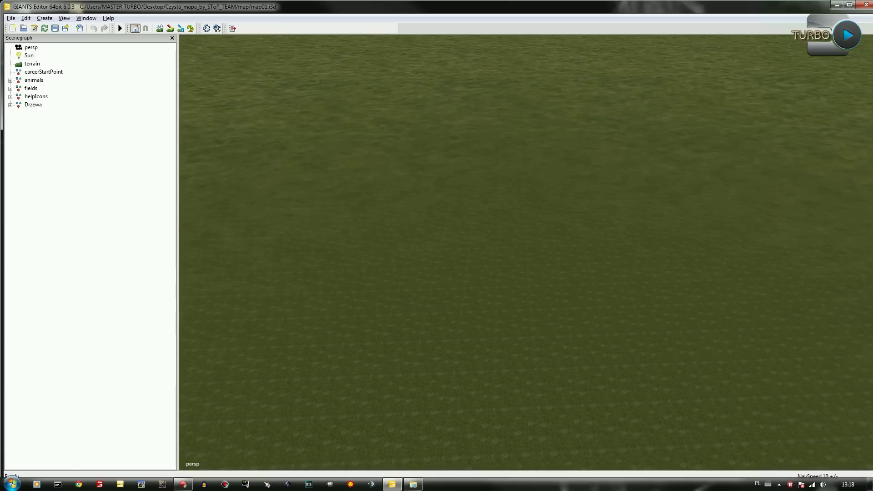
{"action": "left_click", "coordinate": [11, 18]}
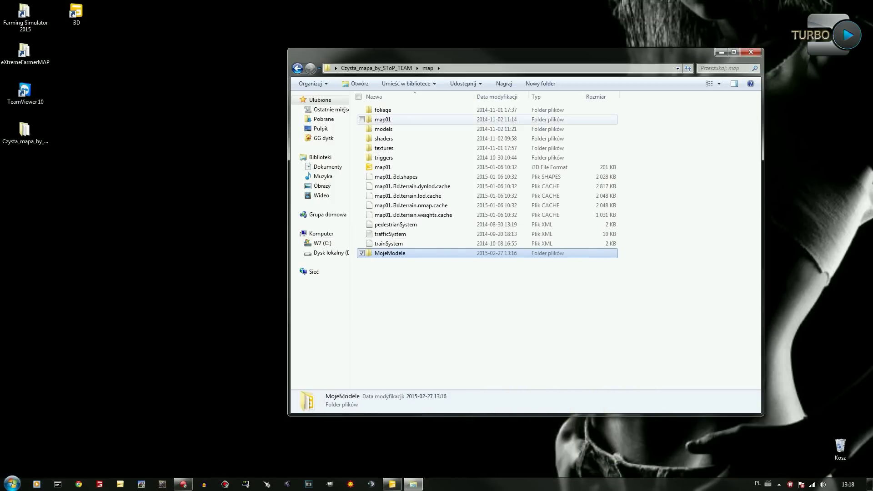
Open MojeModele inside the clean map's map folder and arrange a second window showing the parent map folder beside it
{"action": "double_click", "coordinate": [390, 253]}
{"action": "left_click_drag", "start_coordinate": [410, 52], "coordinate": [352, 60]}
{"action": "double_click", "coordinate": [25, 132]}
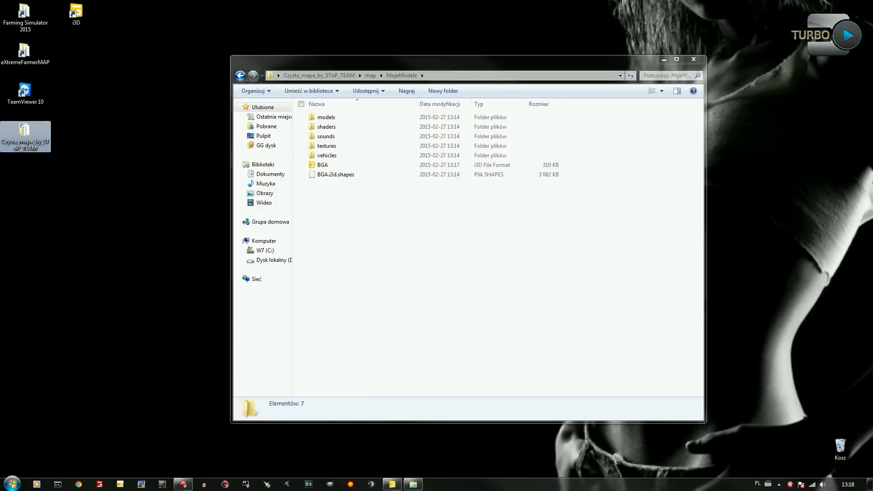
{"action": "left_click_drag", "start_coordinate": [423, 91], "coordinate": [220, 101]}
{"action": "left_click_drag", "start_coordinate": [337, 67], "coordinate": [355, 83]}
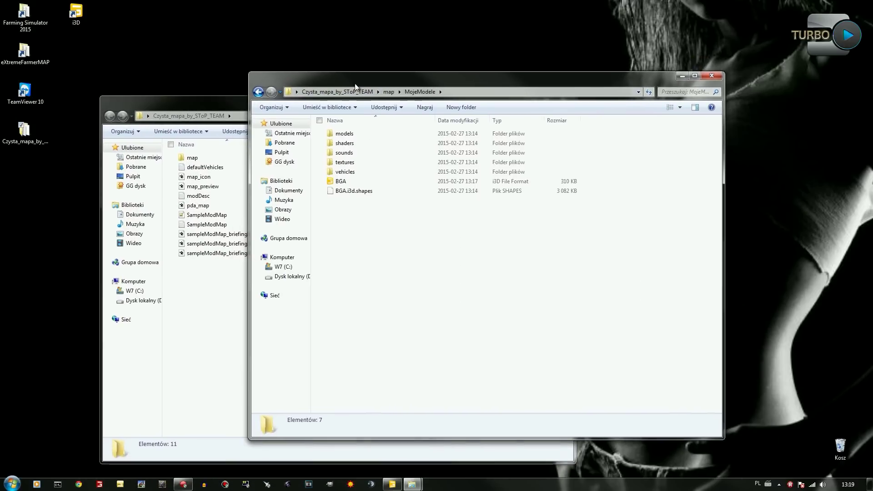
{"action": "double_click", "coordinate": [192, 157]}
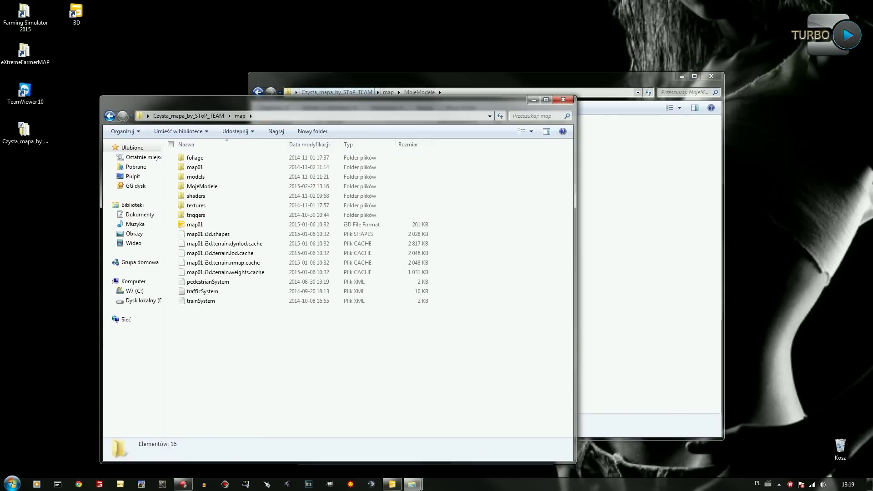
{"action": "left_click", "coordinate": [355, 84]}
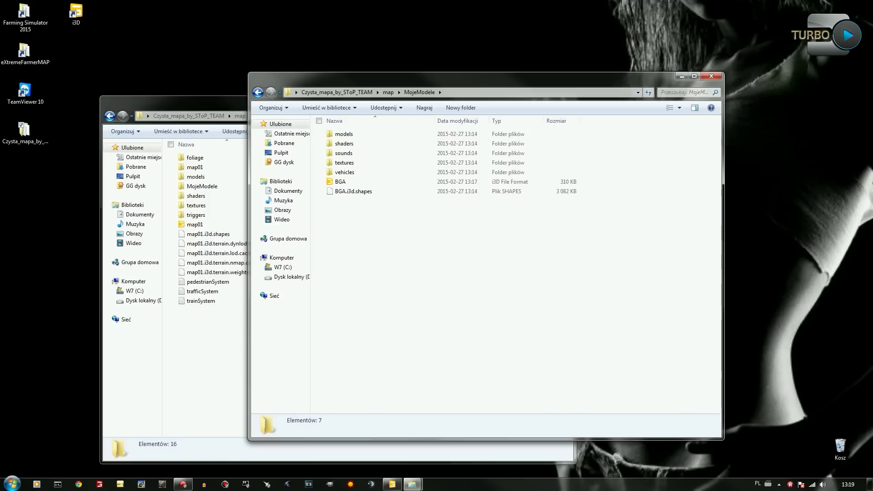
Move all contents of MojeModele into the parent map folder, merging same-named folders and replacing every conflicting file
{"action": "left_click_drag", "start_coordinate": [342, 212], "coordinate": [342, 139]}
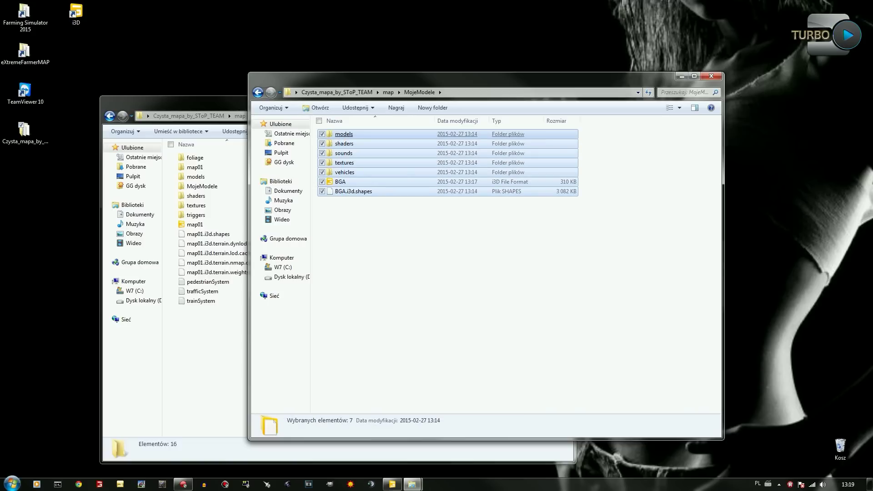
{"action": "left_click_drag", "start_coordinate": [346, 144], "coordinate": [214, 332]}
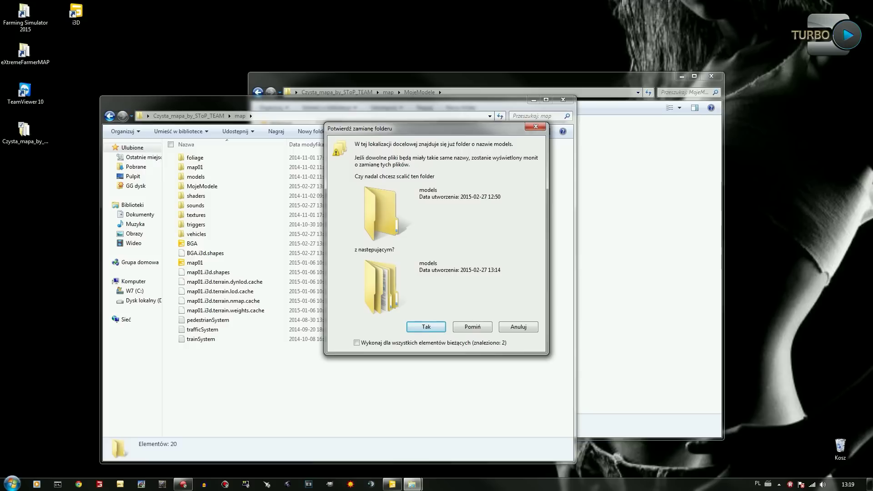
{"action": "left_click_drag", "start_coordinate": [437, 129], "coordinate": [455, 95]}
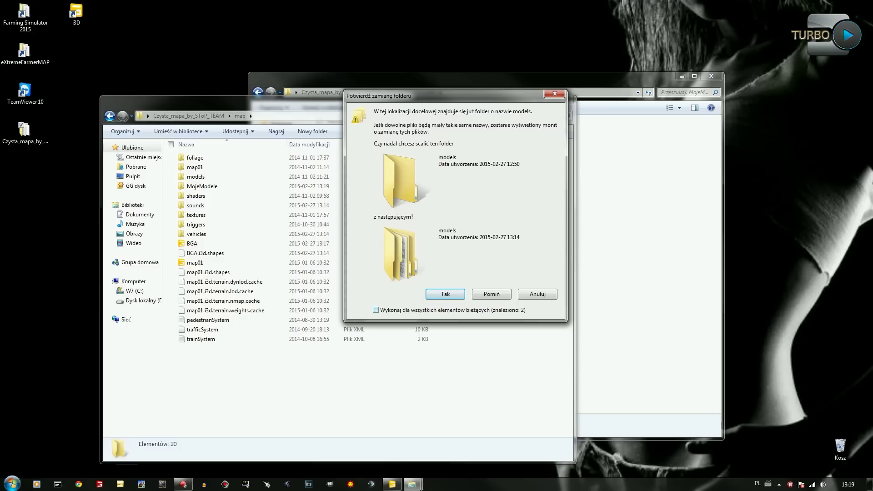
{"action": "key", "text": "Return"}
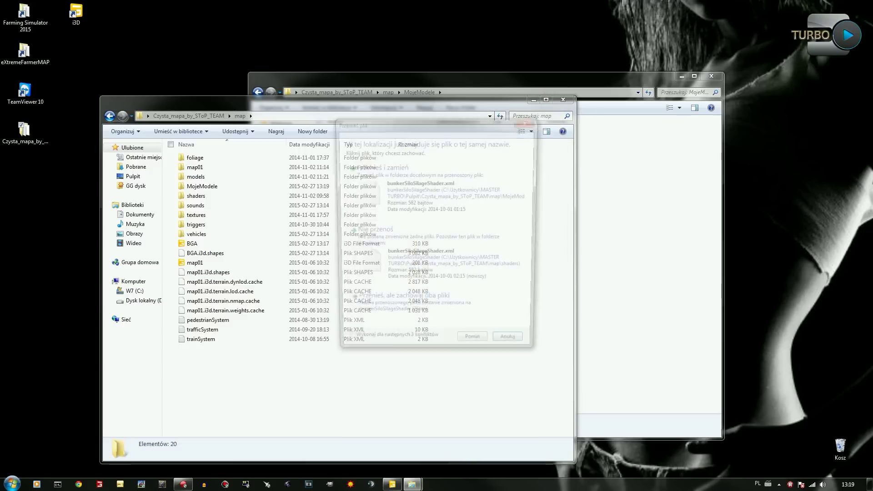
{"action": "left_click", "coordinate": [344, 347]}
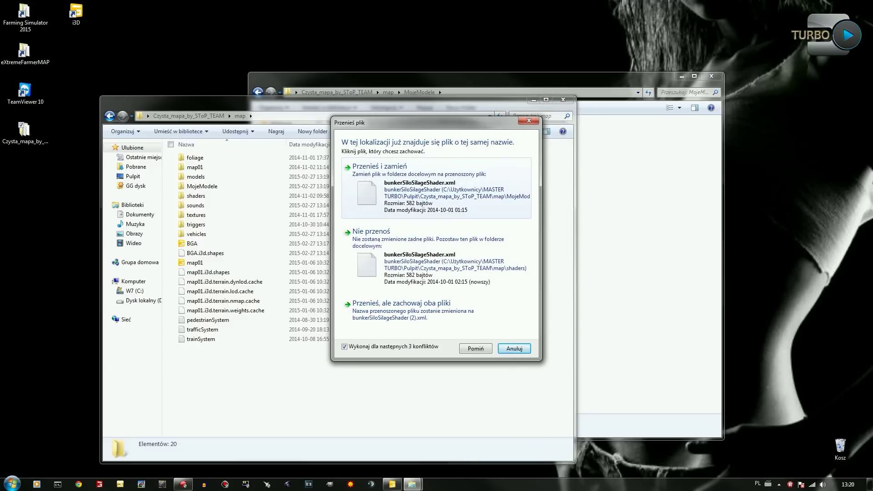
{"action": "left_click", "coordinate": [380, 187]}
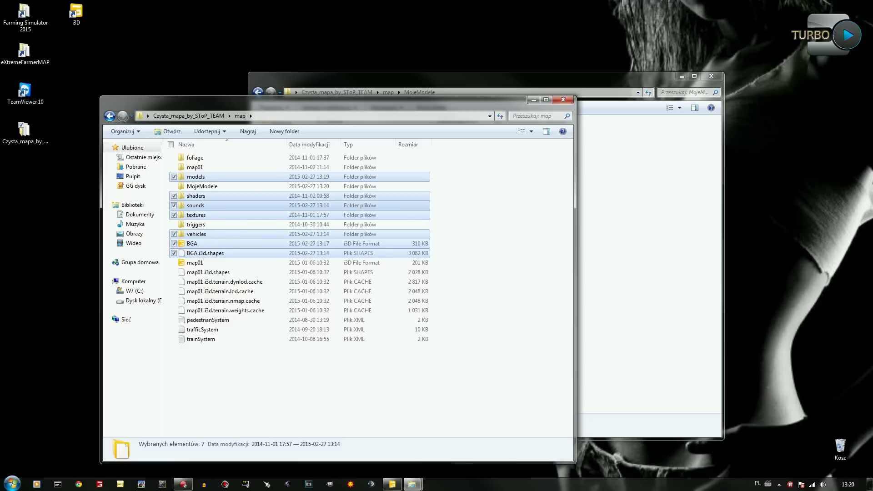
Close the MojeModele window and delete the empty MojeModele folder from the clean map's map folder
{"action": "key", "text": "alt+Tab"}
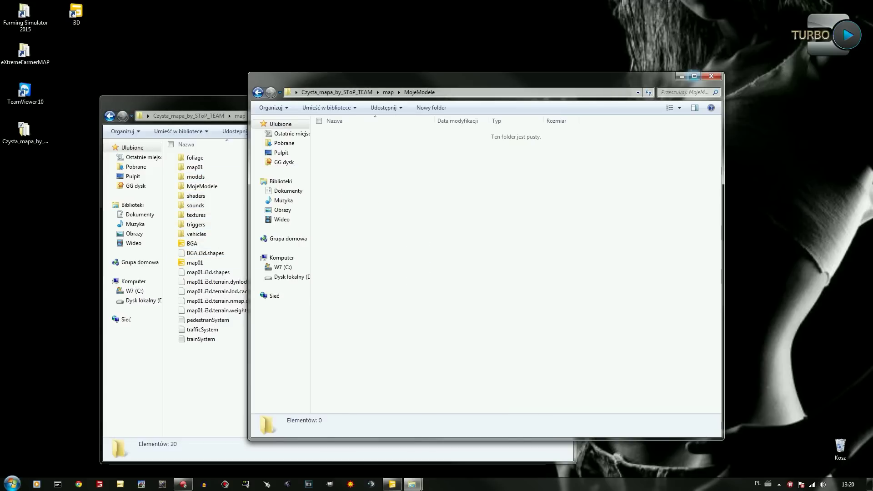
{"action": "left_click", "coordinate": [711, 76]}
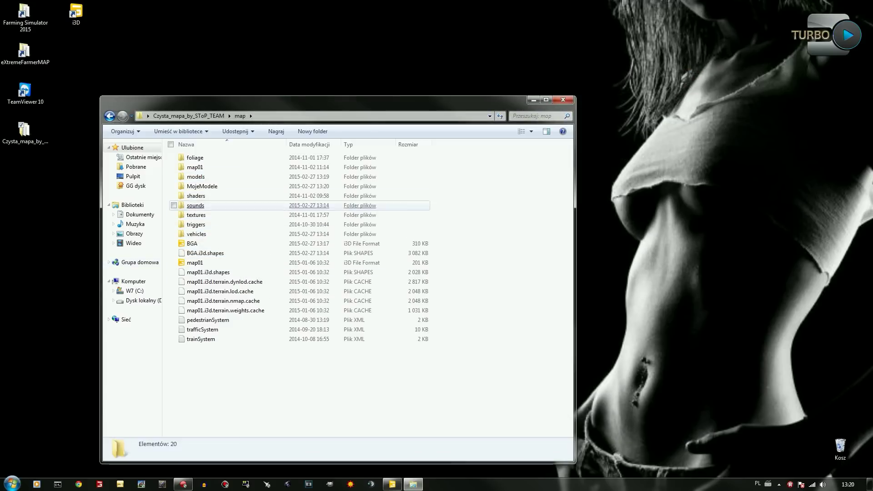
{"action": "right_click", "coordinate": [195, 188]}
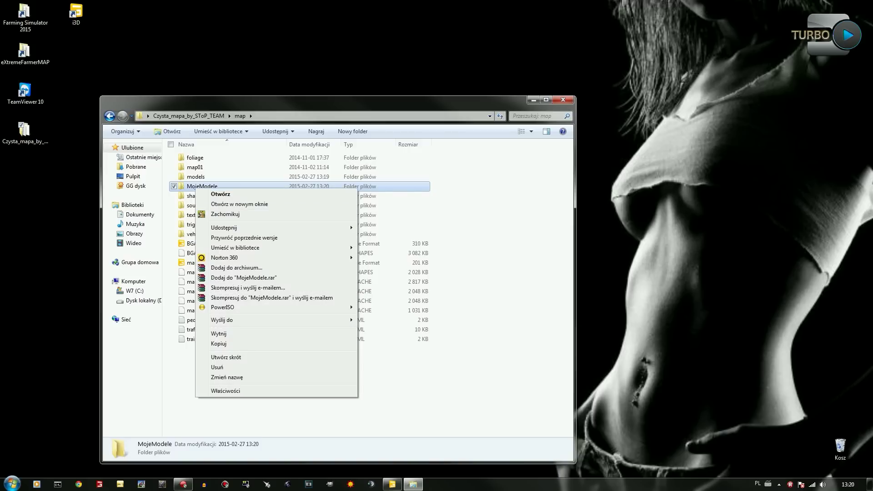
{"action": "left_click", "coordinate": [217, 368]}
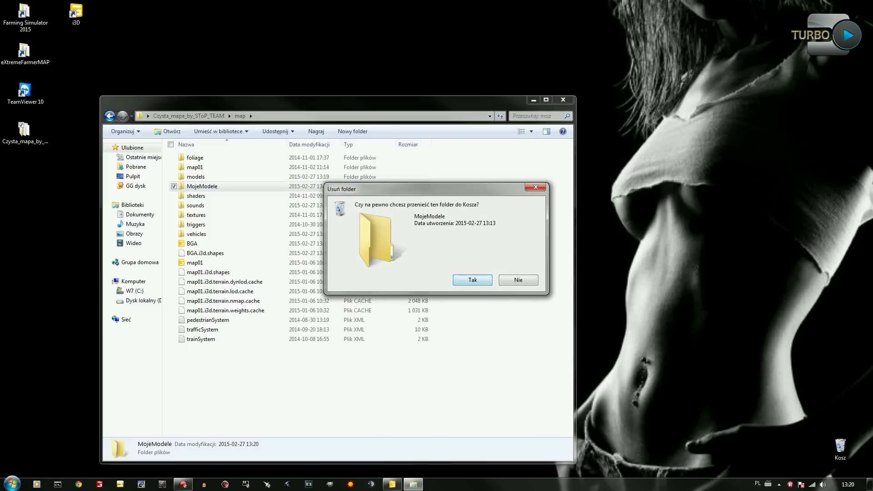
{"action": "left_click", "coordinate": [473, 280]}
Switch to GIANTS Editor and import the BGA i3D file from the map folder into the map01 scene
{"action": "left_click", "coordinate": [392, 485]}
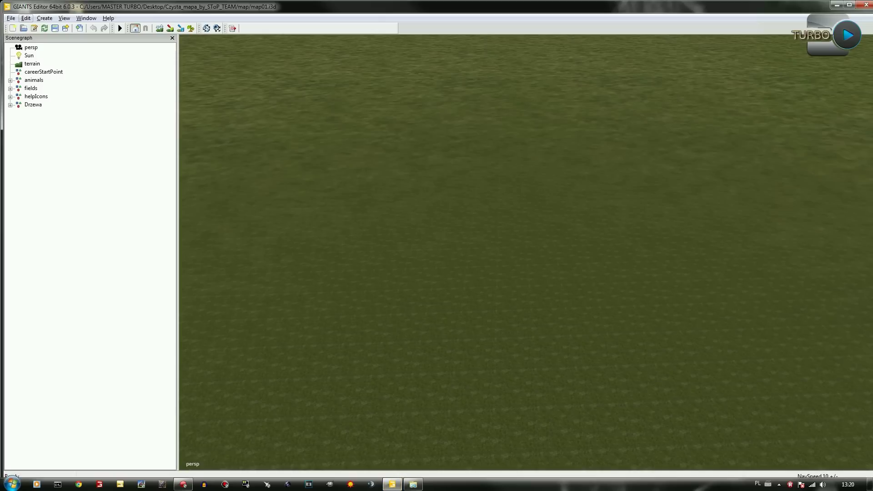
{"action": "key", "text": "alt+f"}
{"action": "left_click", "coordinate": [30, 82]}
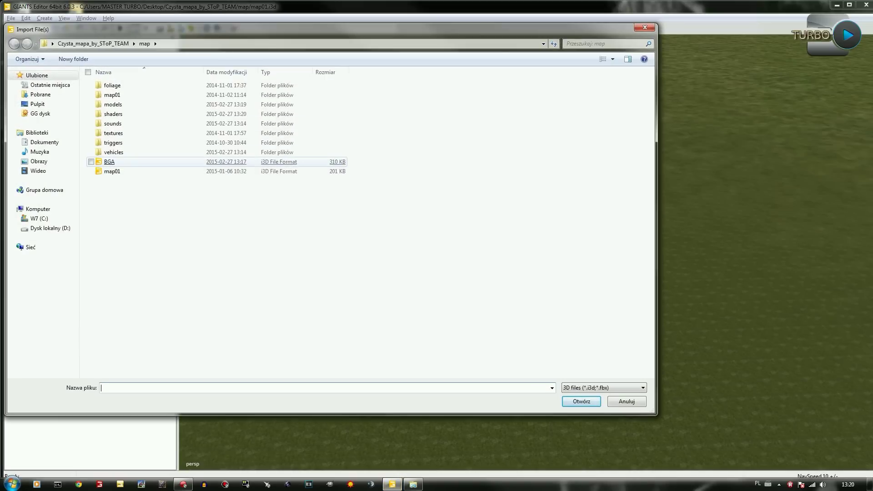
{"action": "left_click", "coordinate": [110, 161]}
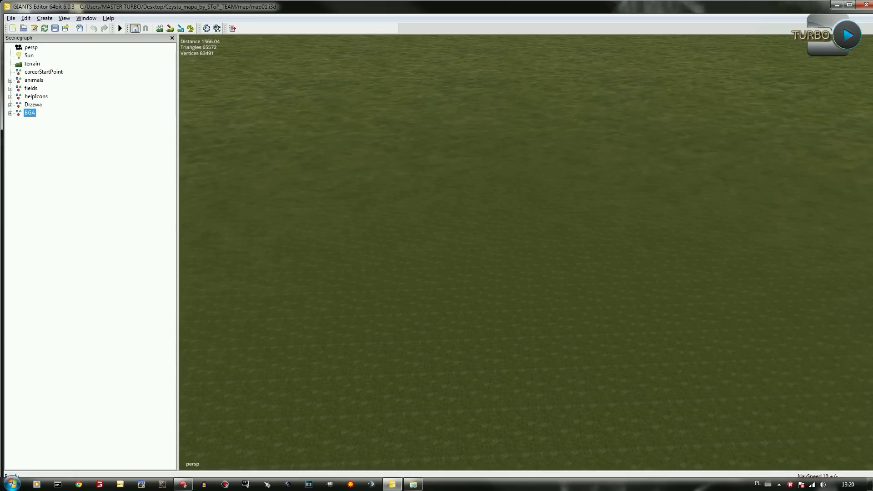
Focus on the imported BGA group and reposition it along its X axis relative to the terrain
{"action": "key", "text": "f"}
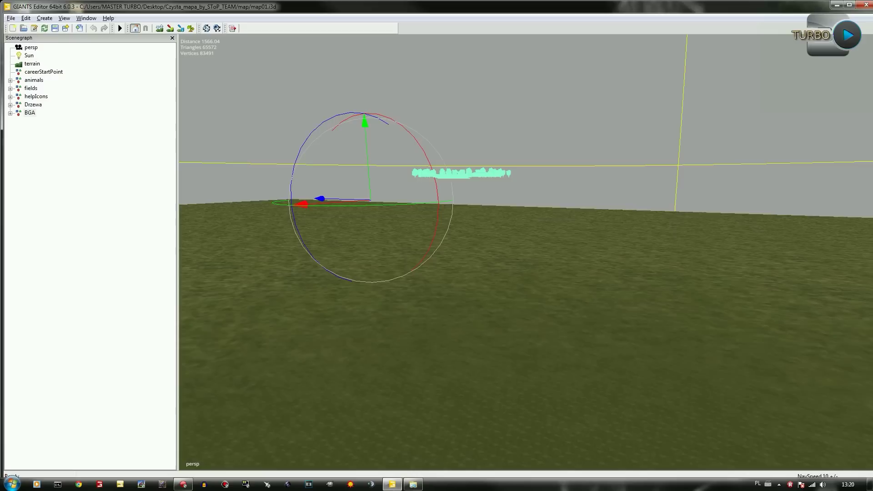
{"action": "scroll", "coordinate": [526, 252], "scroll_direction": "up", "scroll_amount": 15}
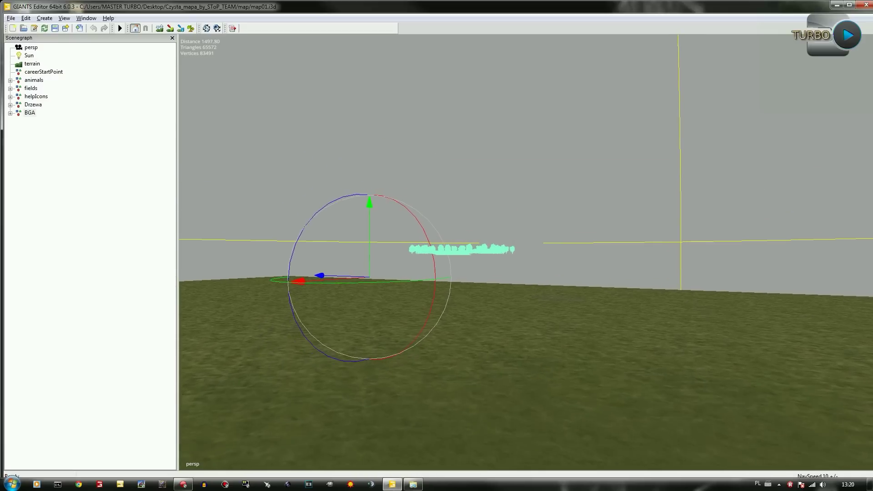
{"action": "scroll", "coordinate": [526, 252], "scroll_direction": "up", "scroll_amount": 10}
{"action": "left_click_drag", "start_coordinate": [526, 252], "coordinate": [499, 353], "text": "alt"}
{"action": "scroll", "coordinate": [526, 252], "scroll_direction": "down", "scroll_amount": 9}
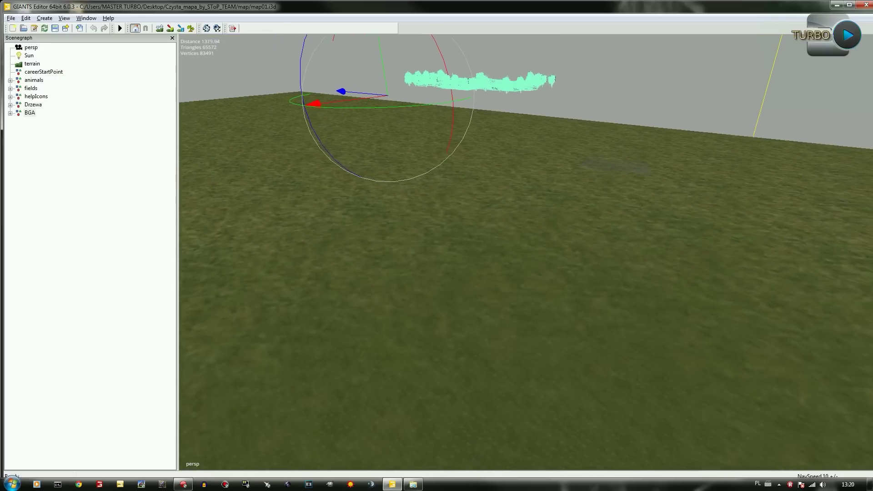
{"action": "left_click_drag", "start_coordinate": [526, 252], "coordinate": [470, 231], "text": "alt"}
{"action": "left_click_drag", "start_coordinate": [492, 173], "coordinate": [376, 184]}
{"action": "left_click_drag", "start_coordinate": [457, 177], "coordinate": [397, 183]}
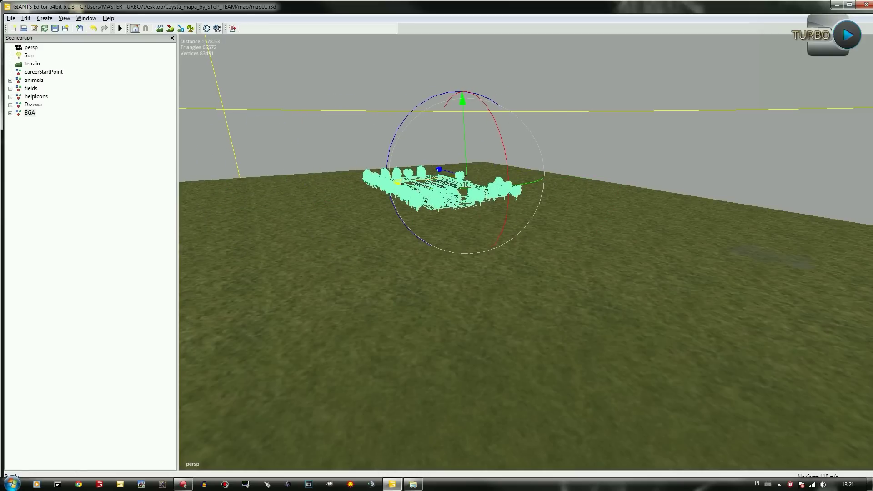
{"action": "left_click_drag", "start_coordinate": [397, 183], "coordinate": [528, 121]}
Shift the BGA group farther along its X axis across the terrain
{"action": "scroll", "coordinate": [526, 252], "scroll_direction": "up", "scroll_amount": 3}
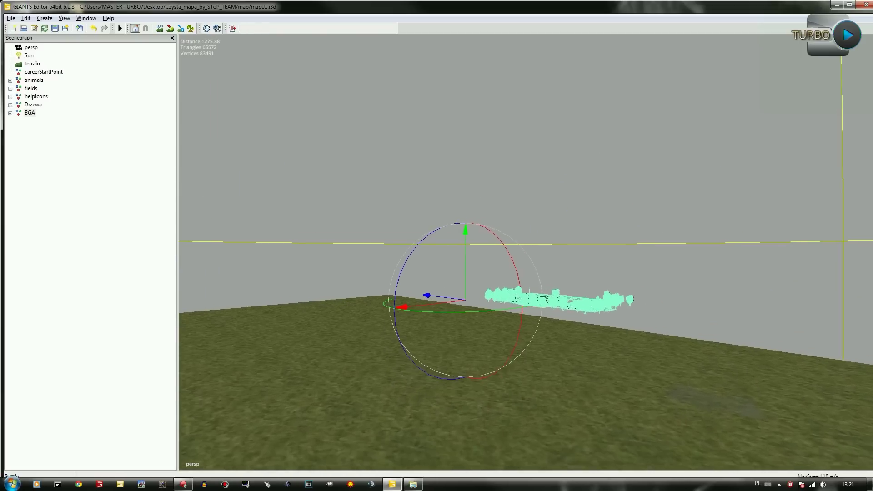
{"action": "scroll", "coordinate": [526, 252], "scroll_direction": "up", "scroll_amount": 12}
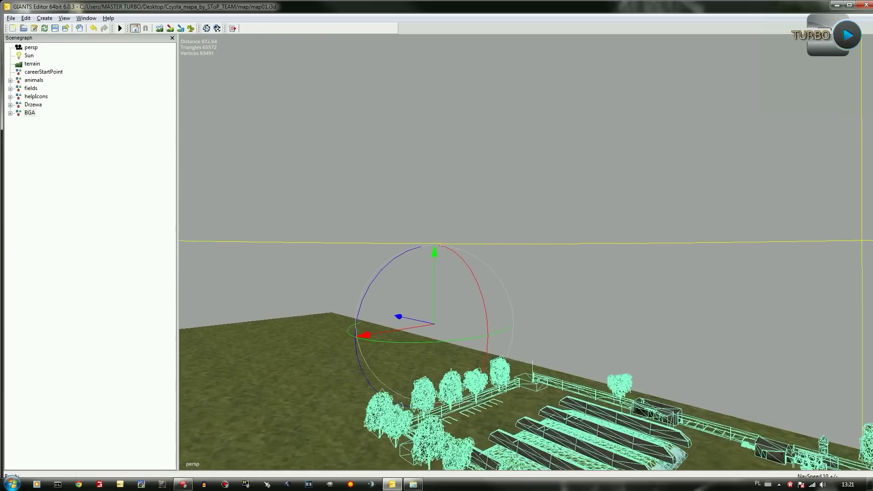
{"action": "scroll", "coordinate": [526, 252], "scroll_direction": "up", "scroll_amount": 6}
{"action": "left_click_drag", "start_coordinate": [527, 252], "coordinate": [641, 238], "text": "alt"}
{"action": "scroll", "coordinate": [527, 252], "scroll_direction": "up", "scroll_amount": 4}
{"action": "left_click_drag", "start_coordinate": [455, 236], "coordinate": [182, 271]}
{"action": "left_click_drag", "start_coordinate": [527, 252], "coordinate": [403, 270], "text": "alt"}
{"action": "scroll", "coordinate": [526, 252], "scroll_direction": "up", "scroll_amount": 1}
{"action": "key", "text": "Left"}
{"action": "key", "text": "Up"}
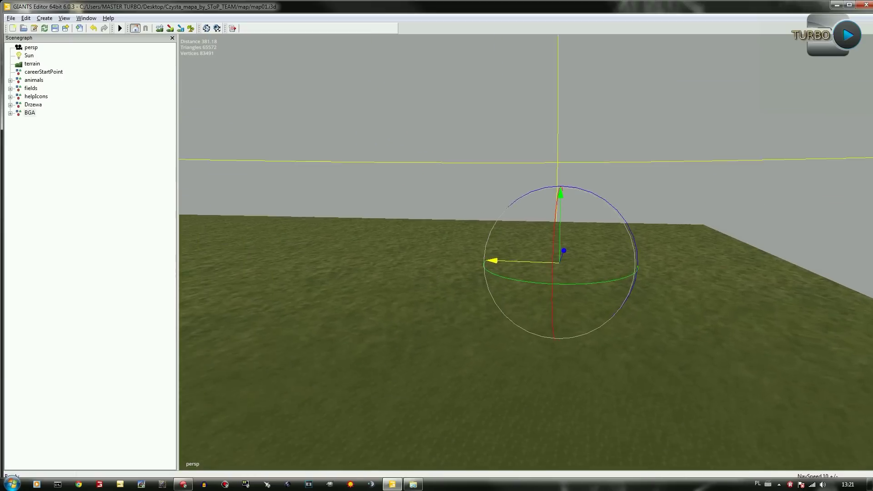
Lower the BGA group along its vertical axis toward the terrain surface
{"action": "key", "text": "Down"}
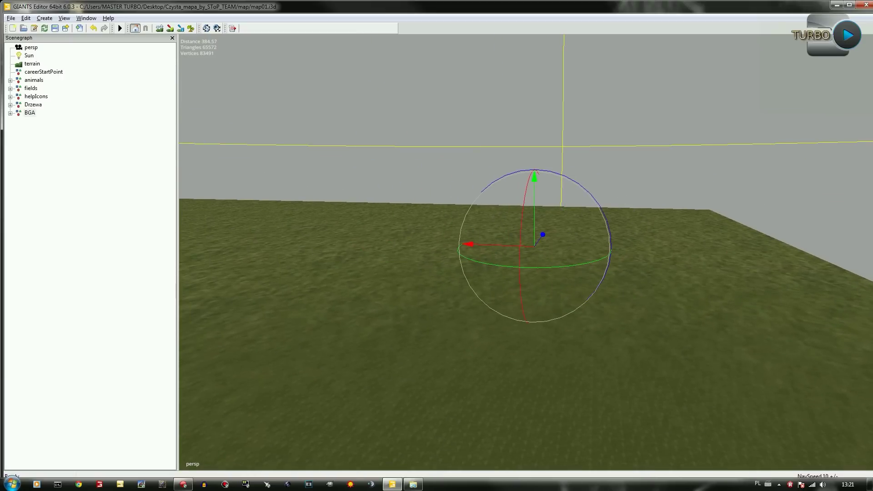
{"action": "left_click_drag", "start_coordinate": [535, 166], "coordinate": [560, 250]}
{"action": "key", "text": "Up"}
{"action": "key", "text": "Left"}
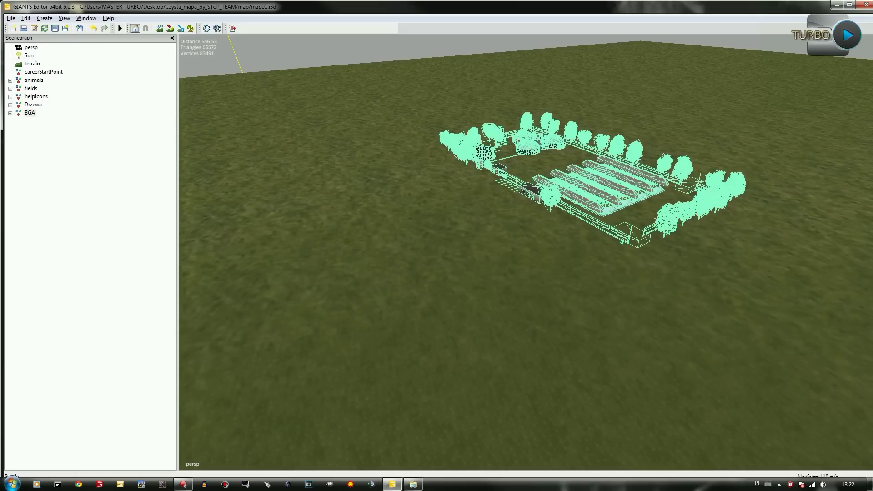
Lower the floating BGA group farther along its vertical axis toward the terrain
{"action": "left_click_drag", "start_coordinate": [526, 252], "coordinate": [619, 169], "text": "alt"}
{"action": "scroll", "coordinate": [526, 252], "scroll_direction": "up", "scroll_amount": 5}
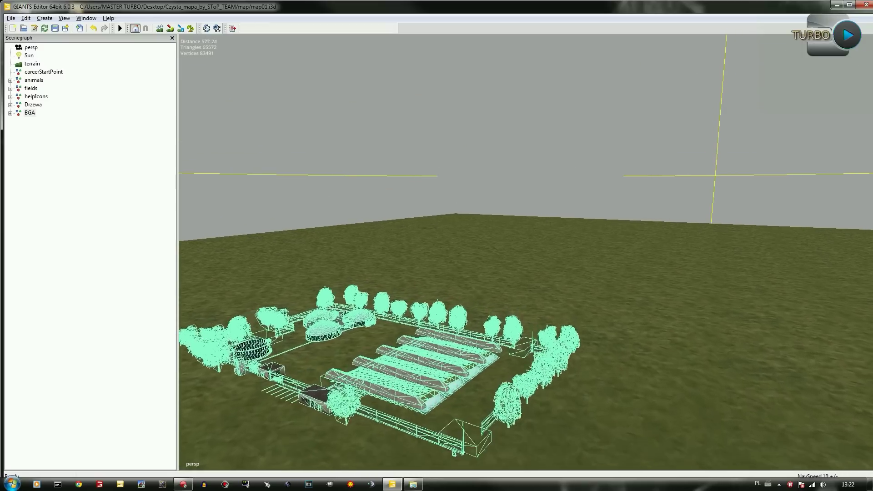
{"action": "scroll", "coordinate": [542, 273], "scroll_direction": "up", "scroll_amount": 4}
{"action": "left_click_drag", "start_coordinate": [542, 273], "coordinate": [546, 301], "text": "alt"}
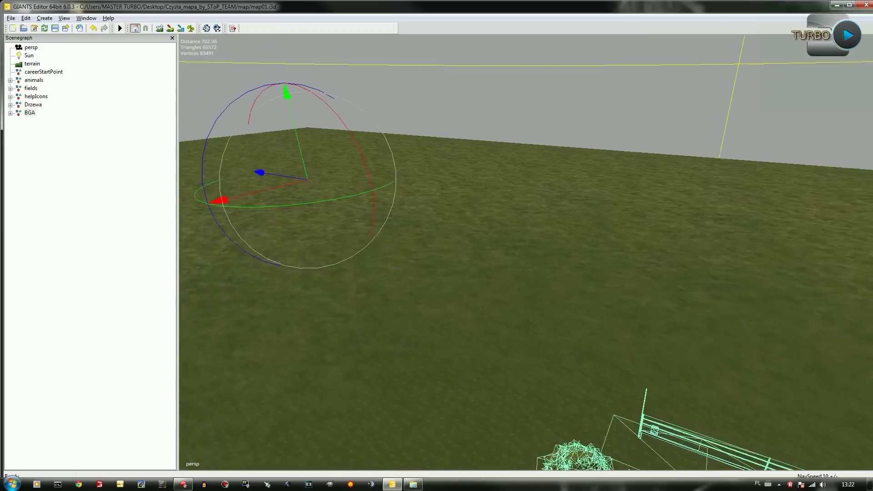
{"action": "scroll", "coordinate": [526, 252], "scroll_direction": "up", "scroll_amount": 4}
{"action": "left_click_drag", "start_coordinate": [525, 252], "coordinate": [479, 286], "text": "alt"}
{"action": "left_click_drag", "start_coordinate": [526, 252], "coordinate": [691, 204], "text": "alt"}
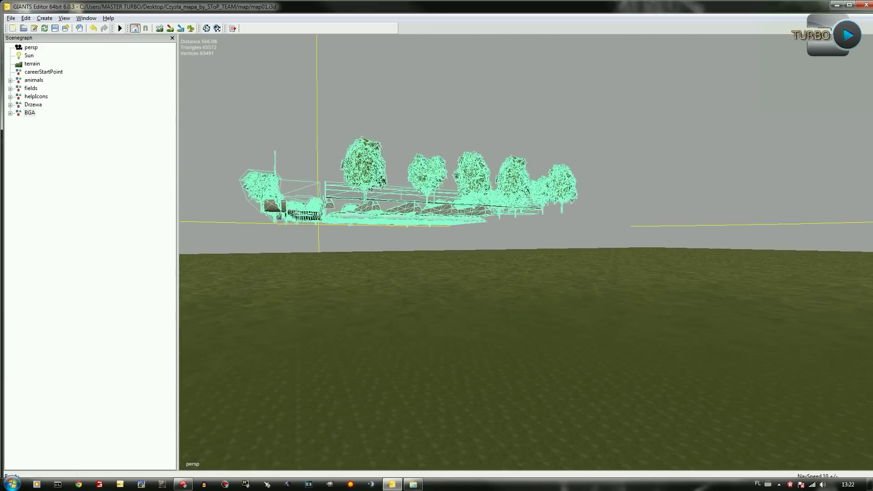
{"action": "right_click_drag", "start_coordinate": [691, 205], "coordinate": [737, 205], "text": "alt"}
{"action": "middle_click_drag", "start_coordinate": [737, 205], "coordinate": [655, 214], "text": "alt"}
{"action": "left_click_drag", "start_coordinate": [655, 213], "coordinate": [646, 273], "text": "alt"}
{"action": "right_click_drag", "start_coordinate": [646, 273], "coordinate": [492, 273], "text": "alt"}
{"action": "left_click_drag", "start_coordinate": [492, 273], "coordinate": [646, 259], "text": "alt"}
{"action": "right_click_drag", "start_coordinate": [646, 259], "coordinate": [673, 259], "text": "alt"}
{"action": "left_click_drag", "start_coordinate": [673, 259], "coordinate": [614, 305], "text": "alt"}
{"action": "right_click_drag", "start_coordinate": [614, 305], "coordinate": [591, 305], "text": "alt"}
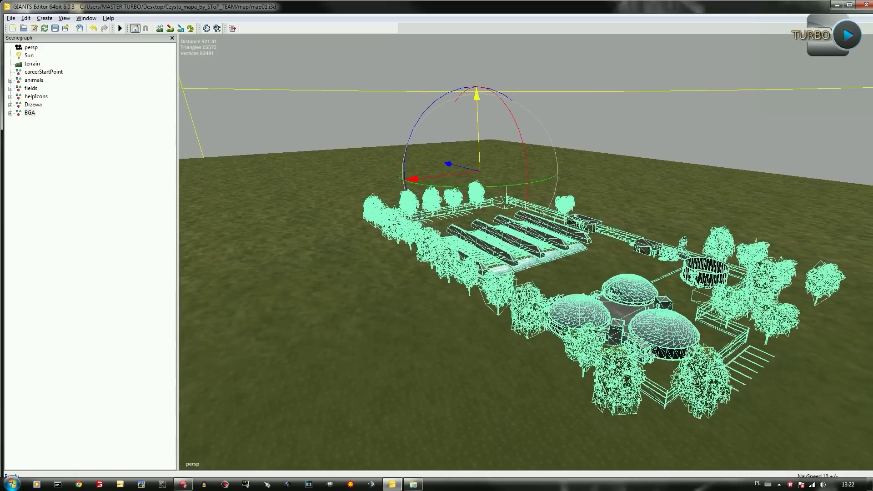
{"action": "key", "text": "Up"}
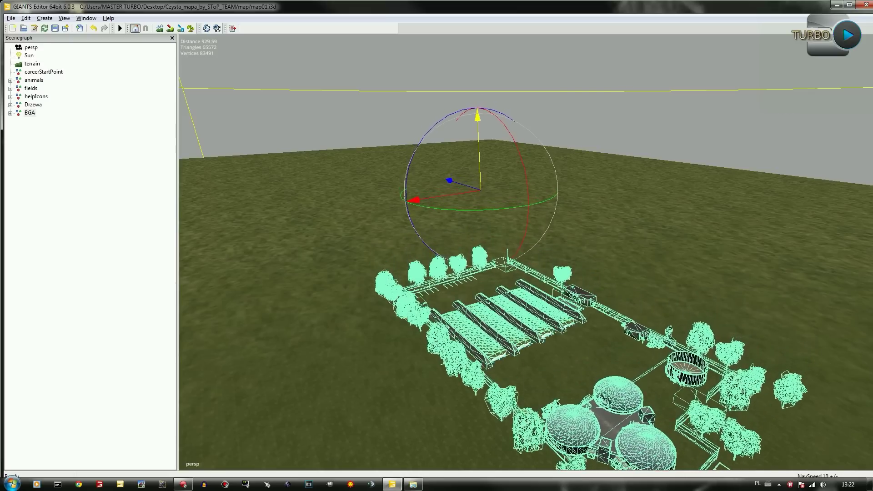
Fine-tune the BGA group's height along its vertical axis so its fences and silos sit at ground level
{"action": "left_click_drag", "start_coordinate": [491, 273], "coordinate": [592, 287], "text": "alt"}
{"action": "right_click_drag", "start_coordinate": [591, 286], "coordinate": [646, 287], "text": "alt"}
{"action": "left_click_drag", "start_coordinate": [526, 252], "coordinate": [717, 252], "text": "alt"}
{"action": "scroll", "coordinate": [526, 252], "scroll_direction": "down", "scroll_amount": 3}
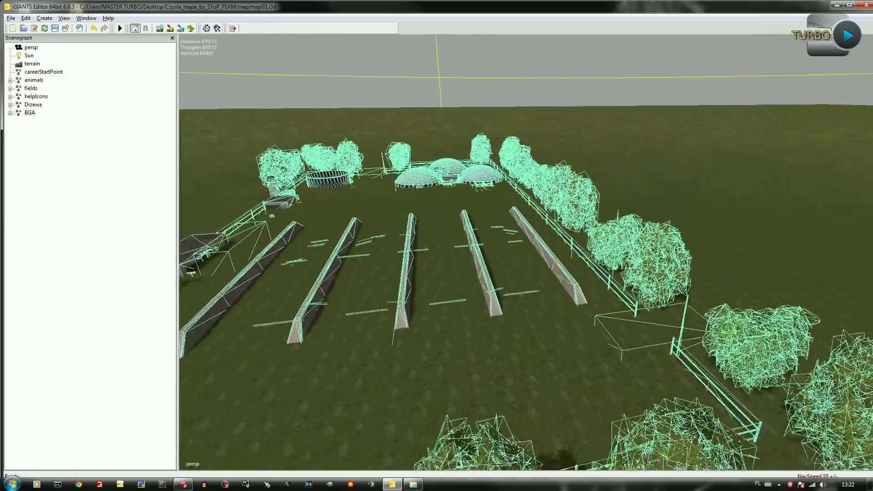
{"action": "scroll", "coordinate": [526, 252], "scroll_direction": "down", "scroll_amount": 2}
{"action": "left_click_drag", "start_coordinate": [526, 252], "coordinate": [255, 265], "text": "alt"}
{"action": "scroll", "coordinate": [531, 325], "scroll_direction": "down", "scroll_amount": 2}
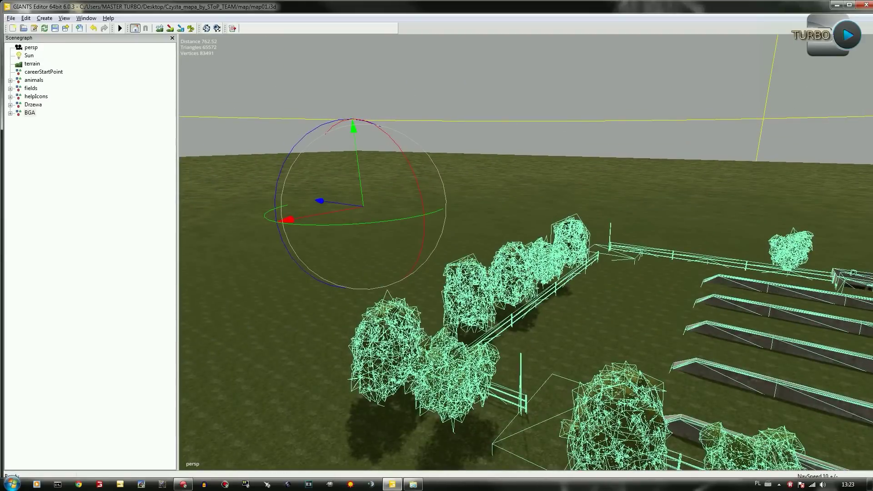
{"action": "left_click_drag", "start_coordinate": [353, 129], "coordinate": [353, 127]}
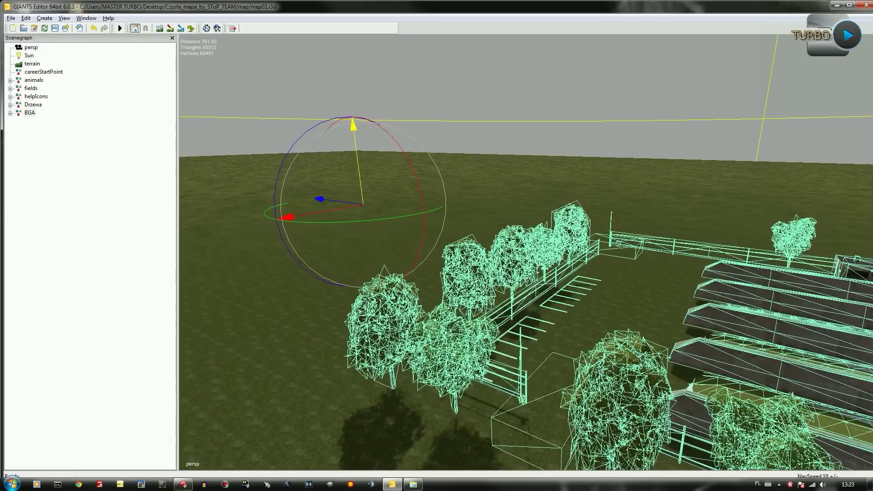
{"action": "left_click_drag", "start_coordinate": [354, 127], "coordinate": [353, 129]}
{"action": "left_click_drag", "start_coordinate": [527, 252], "coordinate": [530, 280], "text": "alt"}
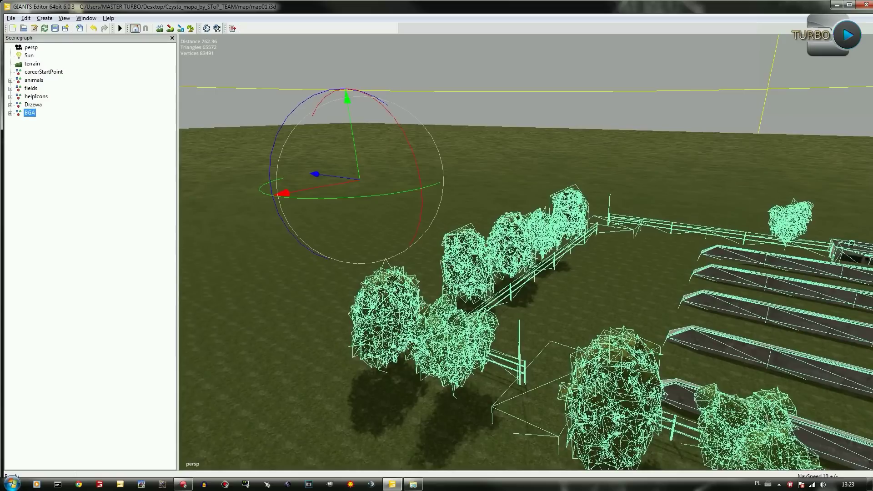
Show the BGA group's transform attributes and examine how its fences, silos and trees meet the terrain
{"action": "key", "text": "alt+w"}
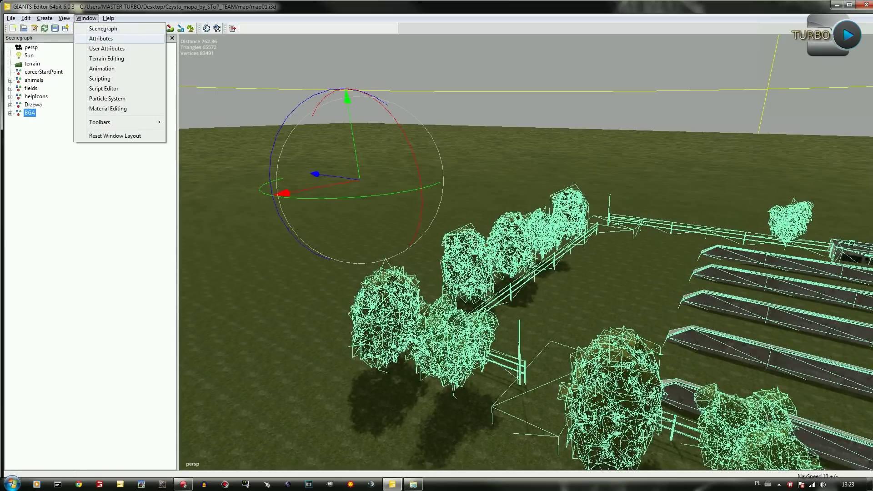
{"action": "key", "text": "Return"}
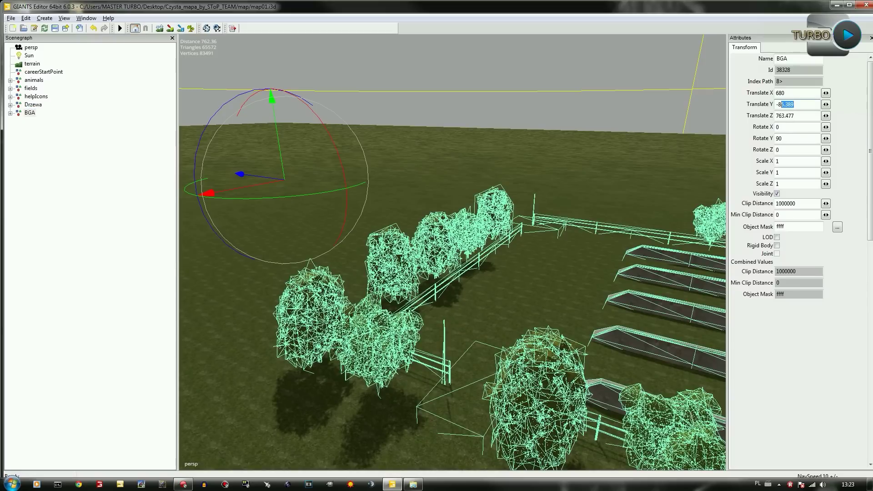
{"action": "left_click_drag", "start_coordinate": [452, 253], "coordinate": [523, 268], "text": "alt"}
{"action": "scroll", "coordinate": [453, 252], "scroll_direction": "up", "scroll_amount": 6}
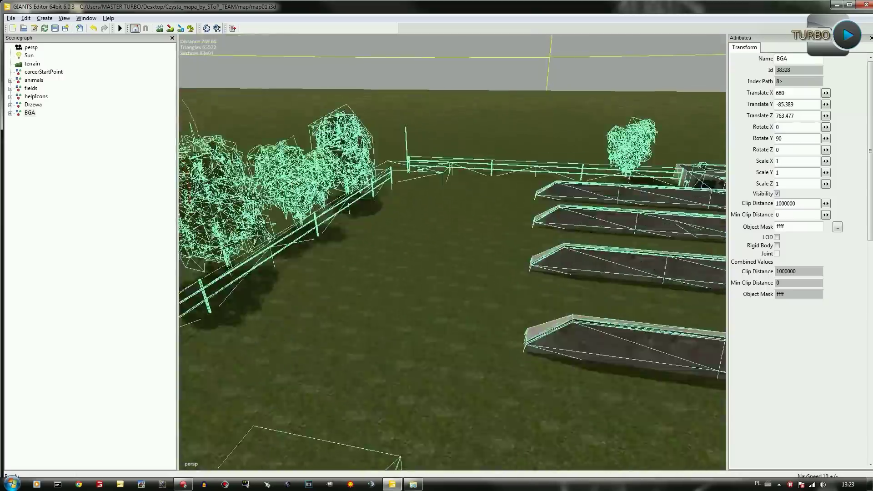
{"action": "mouse_move", "coordinate": [453, 253]}
{"action": "left_mouse_down", "text": "alt"}
{"action": "mouse_move", "coordinate": [362, 252]}
{"action": "mouse_move", "coordinate": [396, 216]}
{"action": "left_mouse_up", "text": "alt"}
{"action": "scroll", "coordinate": [453, 253], "scroll_direction": "up", "scroll_amount": 5}
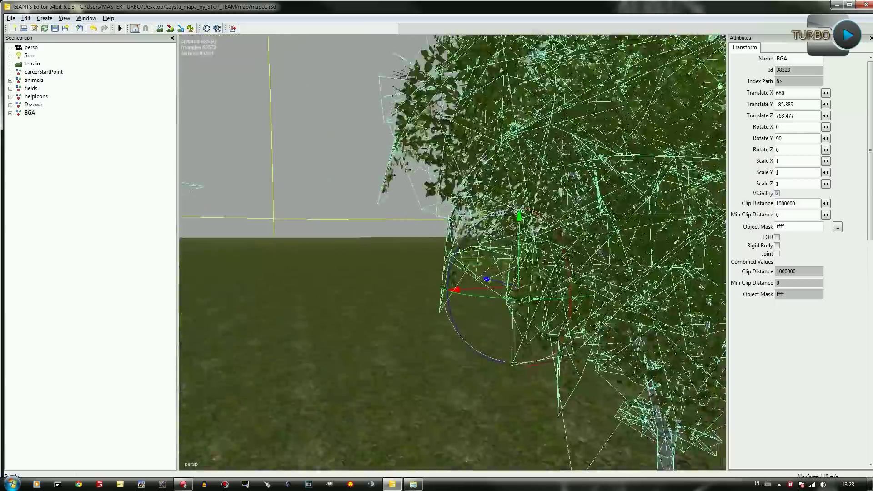
{"action": "left_click_drag", "start_coordinate": [452, 252], "coordinate": [421, 307], "text": "alt"}
{"action": "scroll", "coordinate": [453, 253], "scroll_direction": "down", "scroll_amount": 5}
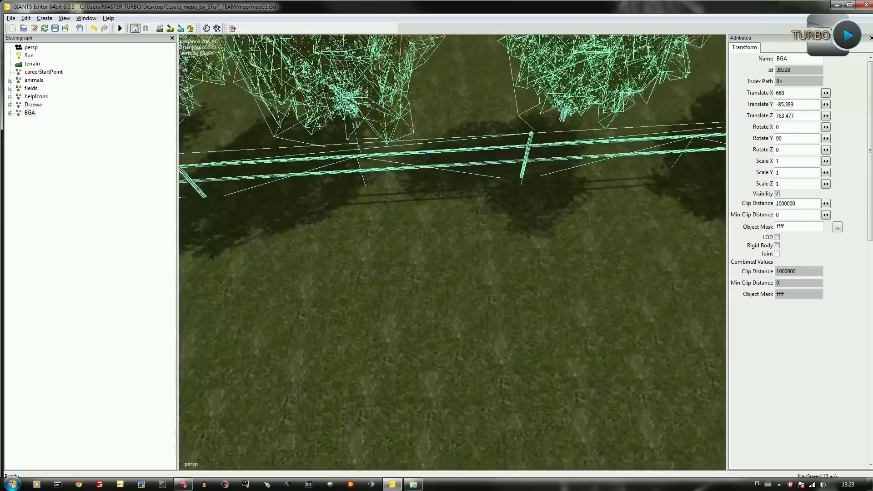